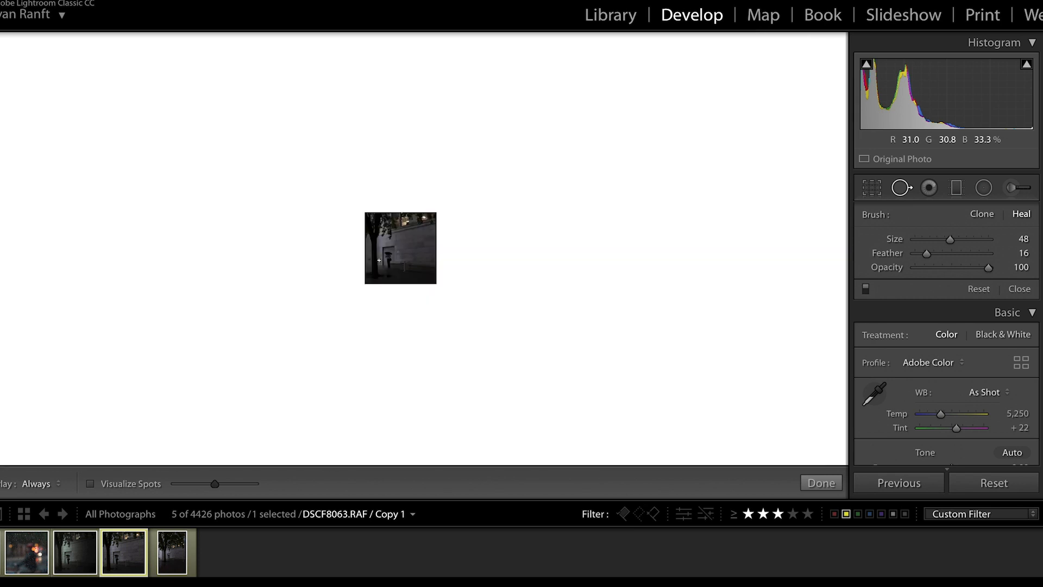
{"action": "key", "text": "super+equal"}
{"action": "key", "text": "super+equal"}
{"action": "key", "text": "super+equal"}
{"action": "key", "text": "super+equal"}
{"action": "key", "text": "super+equal"}
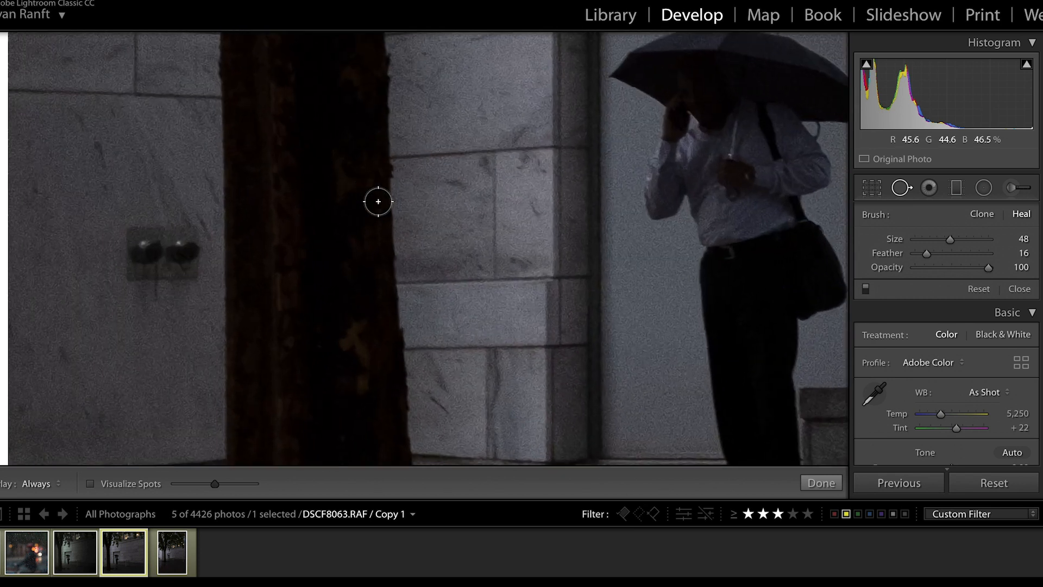
Heal away the pair of round wall fixtures beside the tree trunk with the Spot Removal brush at size 48.
{"action": "mouse_move", "coordinate": [140, 244]}
{"action": "left_mouse_down"}
{"action": "mouse_move", "coordinate": [172, 240]}
{"action": "mouse_move", "coordinate": [179, 263]}
{"action": "mouse_move", "coordinate": [142, 262]}
{"action": "mouse_move", "coordinate": [154, 259]}
{"action": "left_mouse_up"}
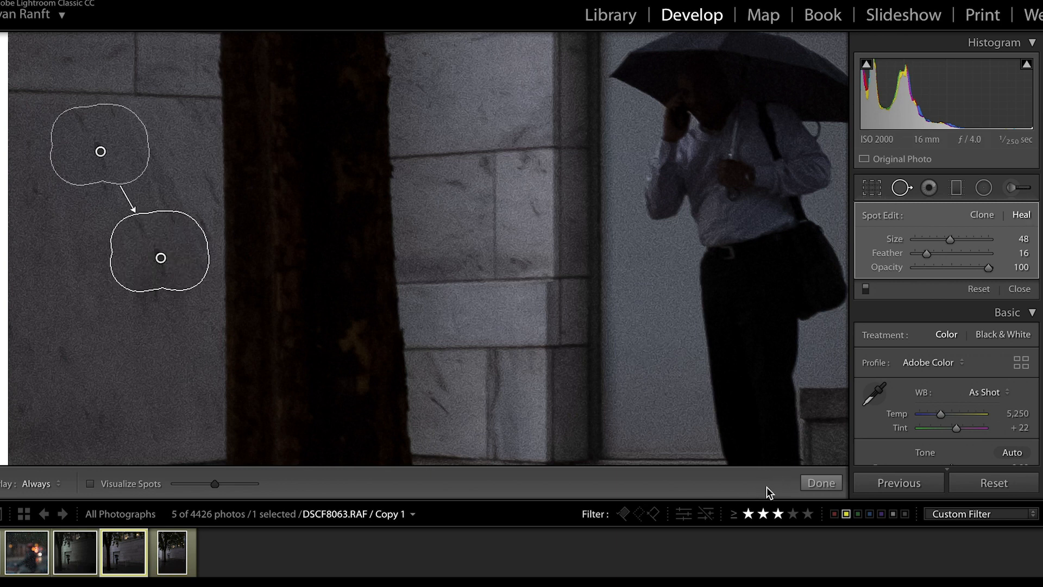
{"action": "left_click", "coordinate": [821, 483]}
Heal away the smoking-area sign on the stone wall beside the man with the umbrella.
{"action": "scroll", "coordinate": [563, 281], "scroll_direction": "right", "scroll_amount": 10}
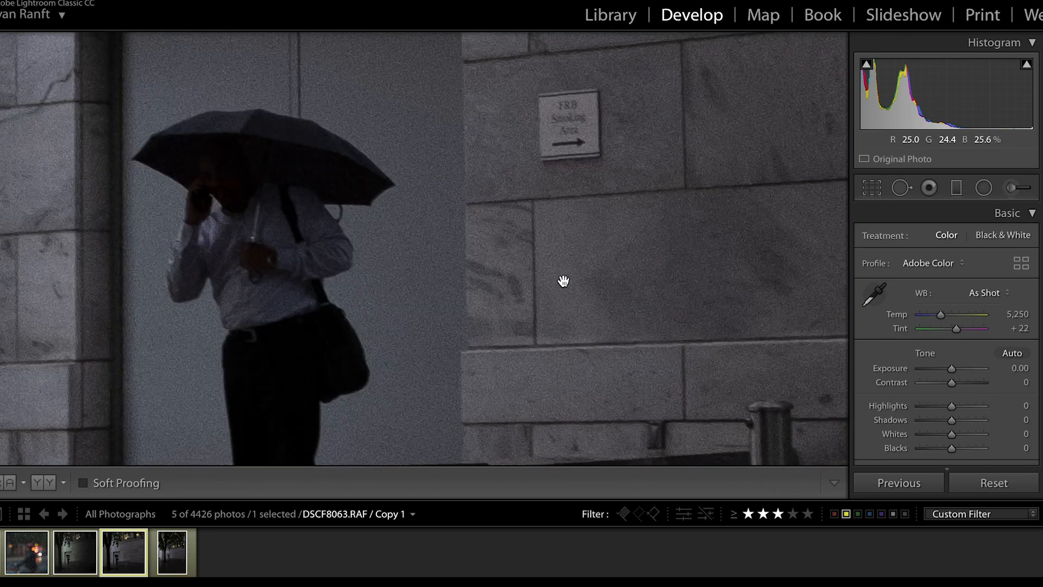
{"action": "scroll", "coordinate": [563, 281], "scroll_direction": "up", "scroll_amount": 3}
{"action": "left_click", "coordinate": [901, 188]}
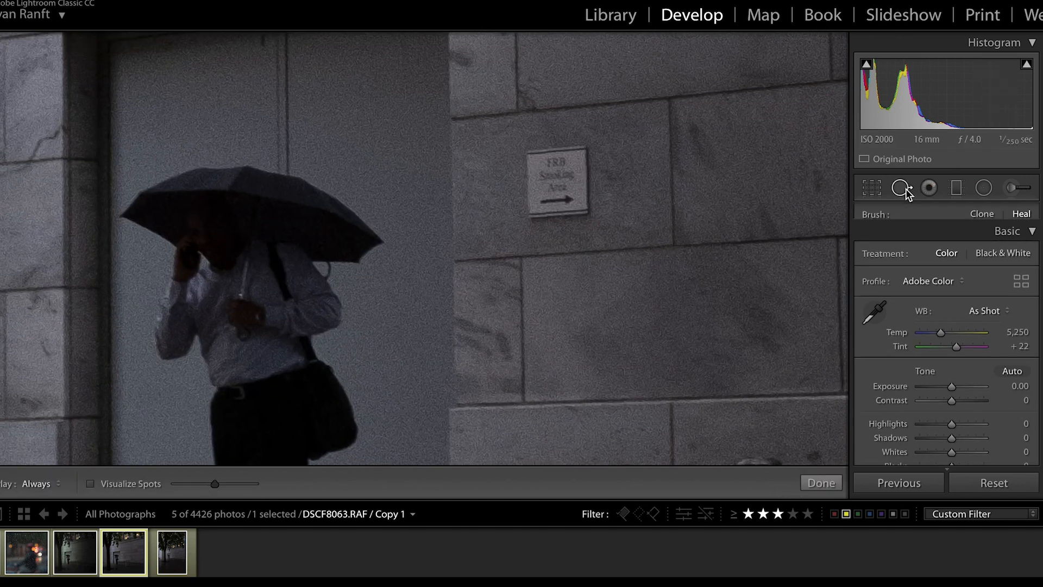
{"action": "mouse_move", "coordinate": [535, 168]}
{"action": "left_mouse_down"}
{"action": "mouse_move", "coordinate": [572, 162]}
{"action": "mouse_move", "coordinate": [578, 193]}
{"action": "mouse_move", "coordinate": [541, 201]}
{"action": "left_mouse_up"}
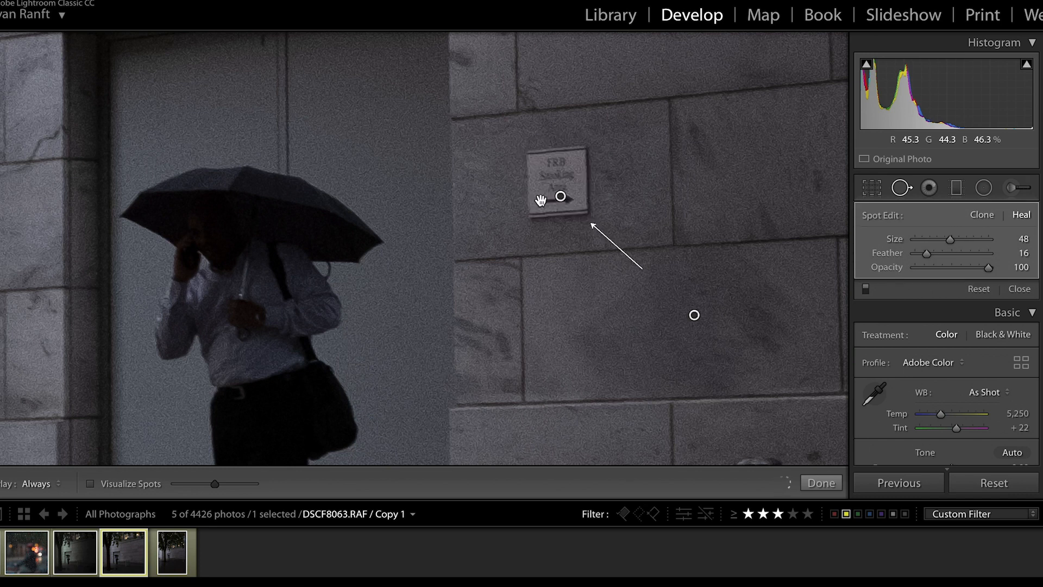
{"action": "left_click", "coordinate": [831, 482]}
Set the photo's white balance to temperature 5,349 and tint +26.
{"action": "left_click", "coordinate": [707, 294]}
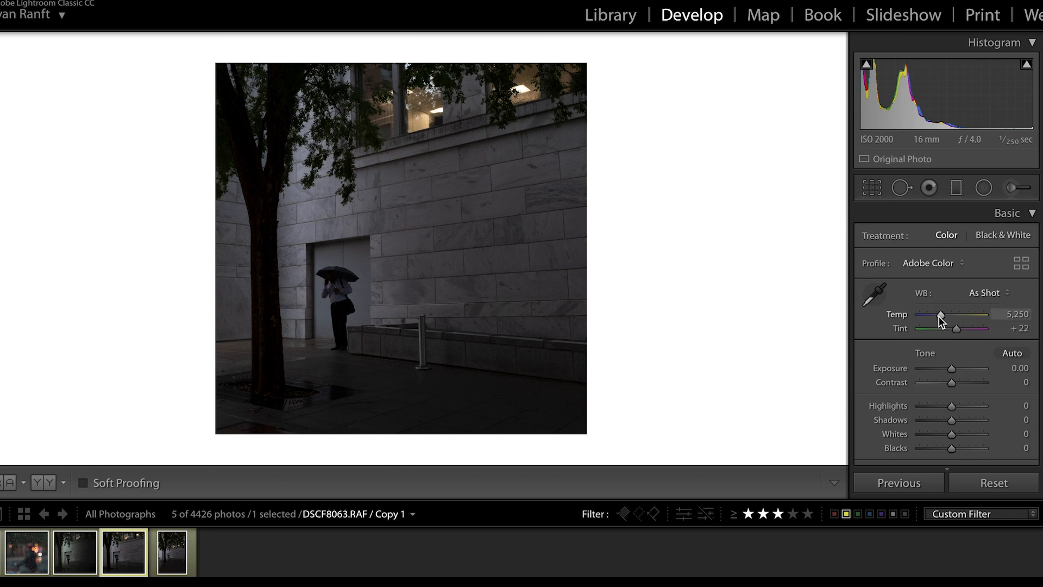
{"action": "left_click_drag", "start_coordinate": [940, 314], "coordinate": [941, 314]}
{"action": "left_click_drag", "start_coordinate": [956, 330], "coordinate": [957, 328]}
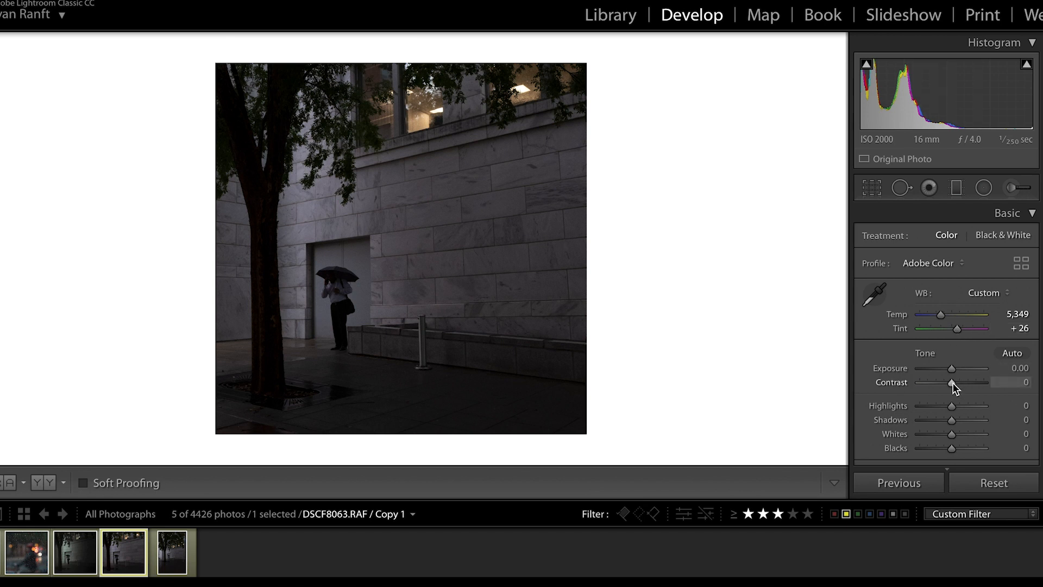
Set the tone values to contrast -9, highlights +26, shadows +20, whites +11 and blacks +44.
{"action": "left_click_drag", "start_coordinate": [952, 383], "coordinate": [948, 383]}
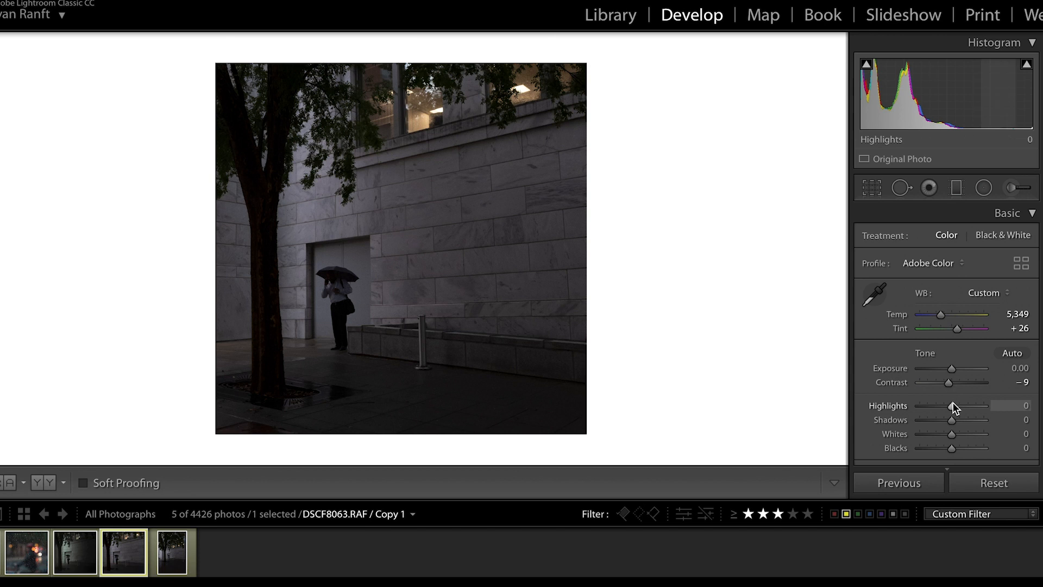
{"action": "left_click_drag", "start_coordinate": [951, 403], "coordinate": [959, 403]}
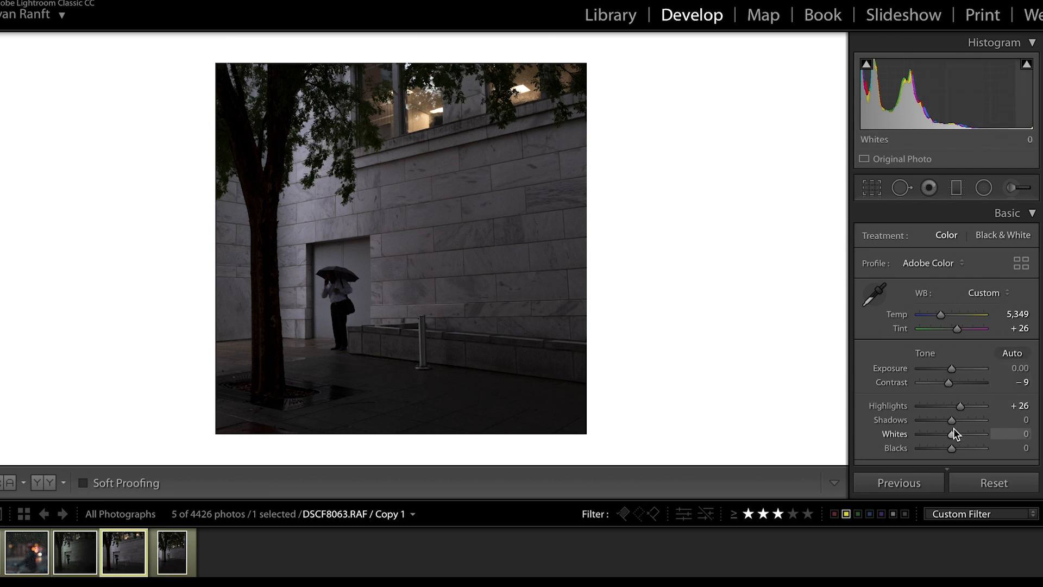
{"action": "left_click_drag", "start_coordinate": [953, 422], "coordinate": [960, 419]}
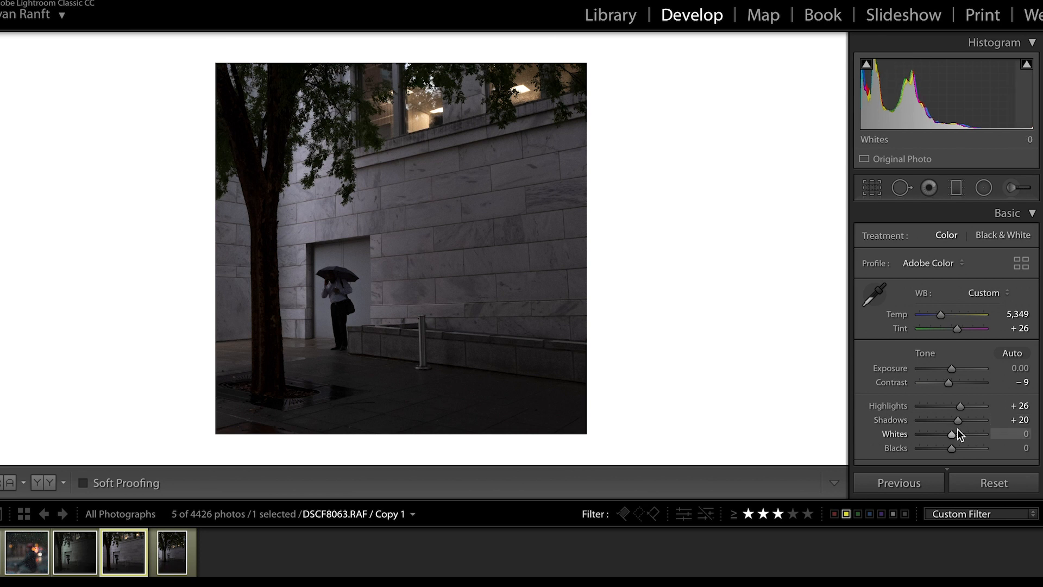
{"action": "left_click_drag", "start_coordinate": [953, 436], "coordinate": [956, 435]}
{"action": "left_click_drag", "start_coordinate": [954, 448], "coordinate": [968, 447]}
Reduce the photo's overall saturation to mute its colours.
{"action": "scroll", "coordinate": [968, 447], "scroll_direction": "down", "scroll_amount": 3}
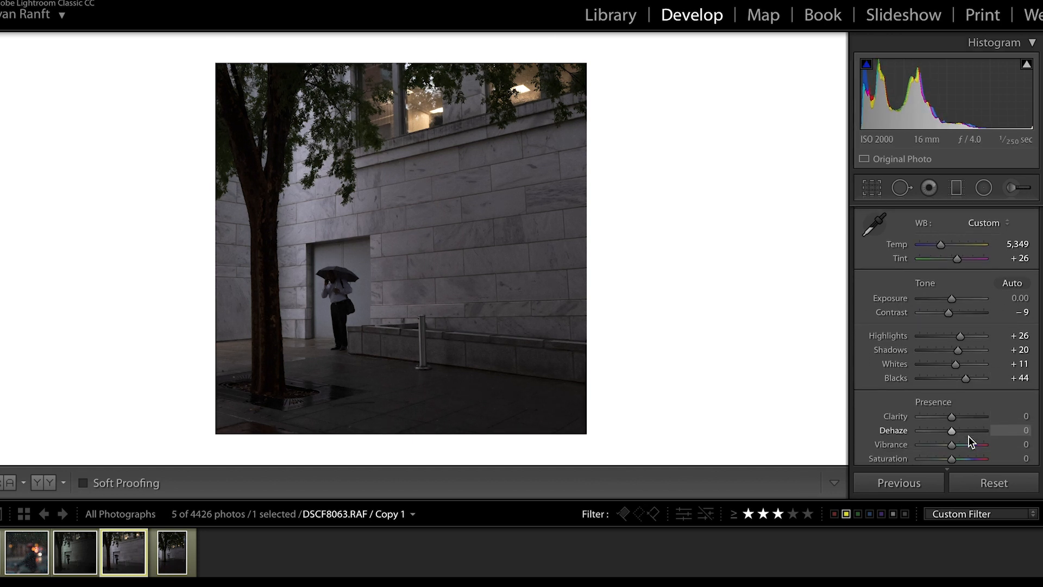
{"action": "scroll", "coordinate": [968, 436], "scroll_direction": "down", "scroll_amount": 1}
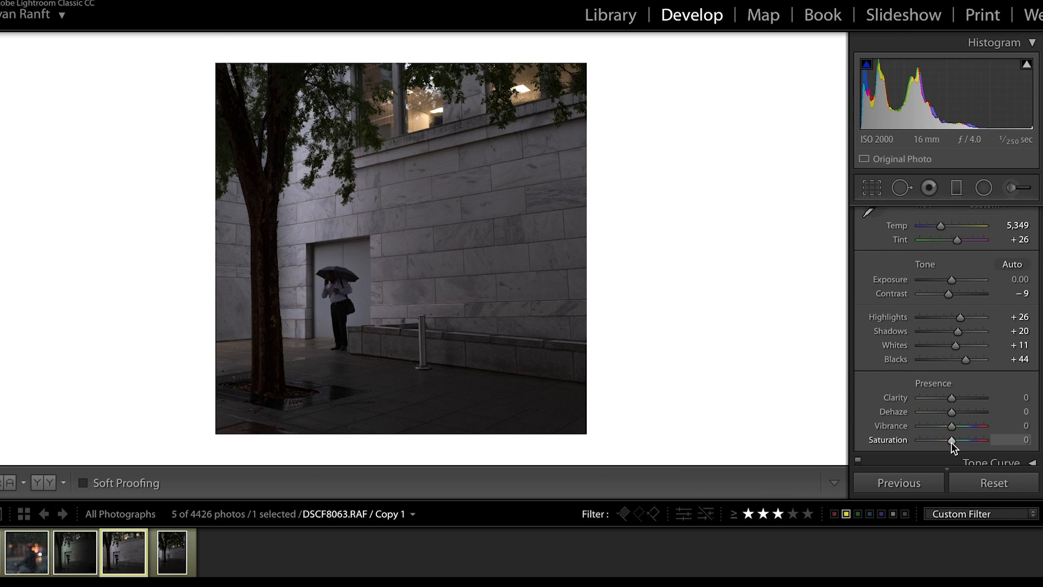
{"action": "left_click_drag", "start_coordinate": [951, 442], "coordinate": [936, 446]}
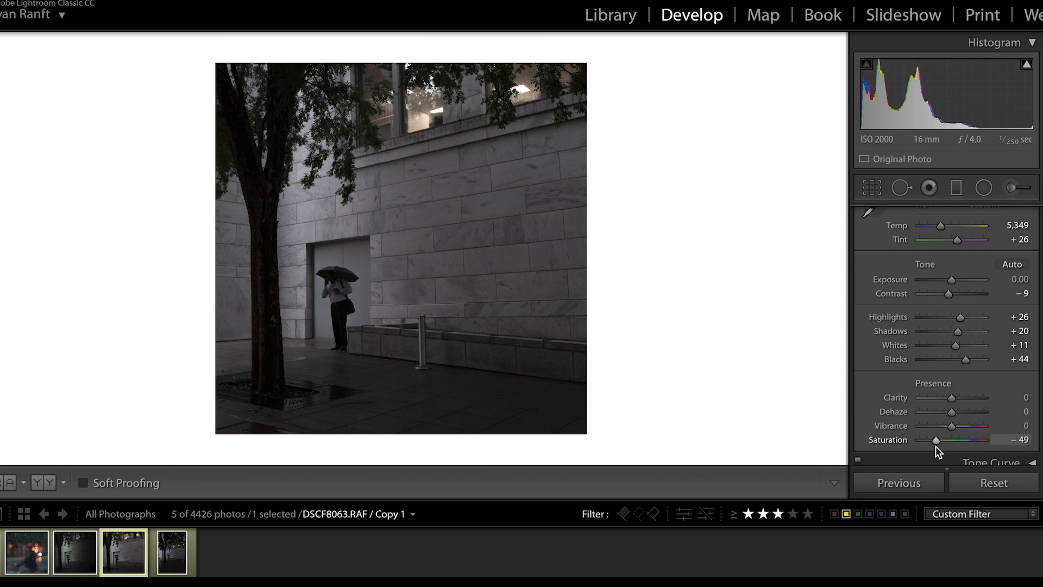
{"action": "left_click_drag", "start_coordinate": [935, 445], "coordinate": [936, 446]}
{"action": "scroll", "coordinate": [950, 360], "scroll_direction": "up", "scroll_amount": 3}
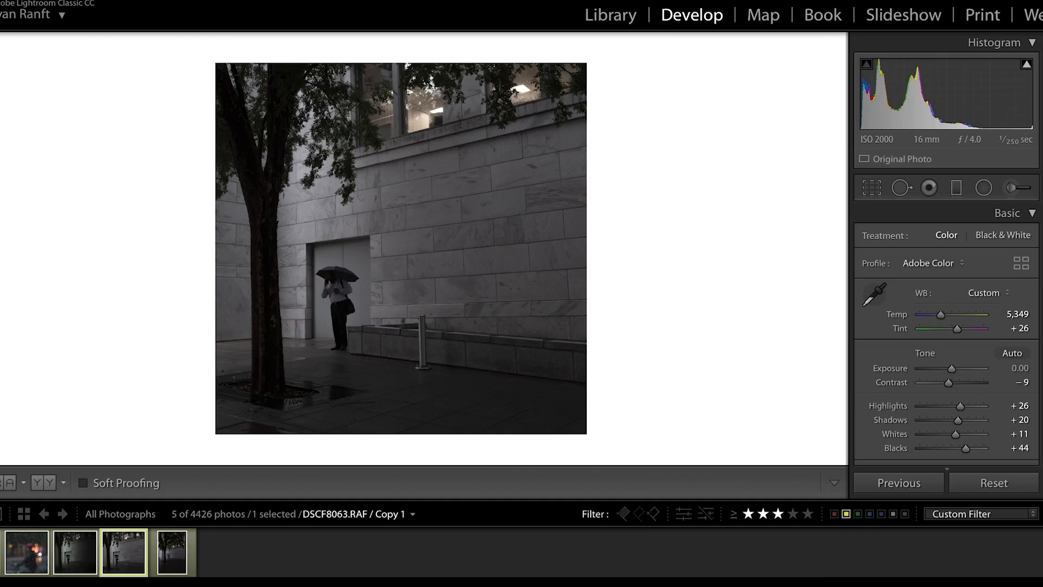
Tint the split-toning highlights green with hue 132 and saturation 11, and compare the photo with and without the toning.
{"action": "scroll", "coordinate": [966, 334], "scroll_direction": "down", "scroll_amount": 10}
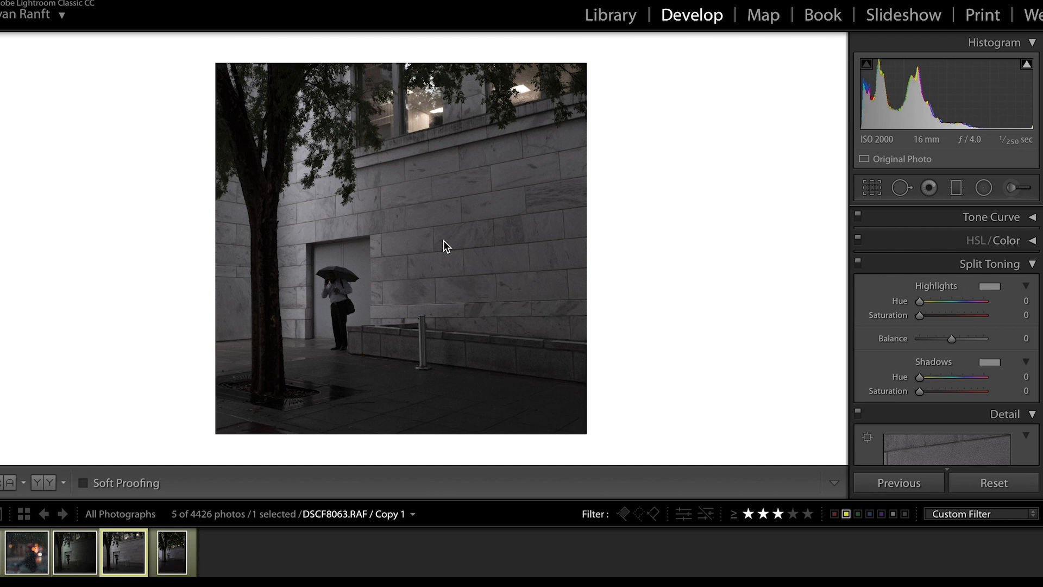
{"action": "left_click", "coordinate": [989, 287]}
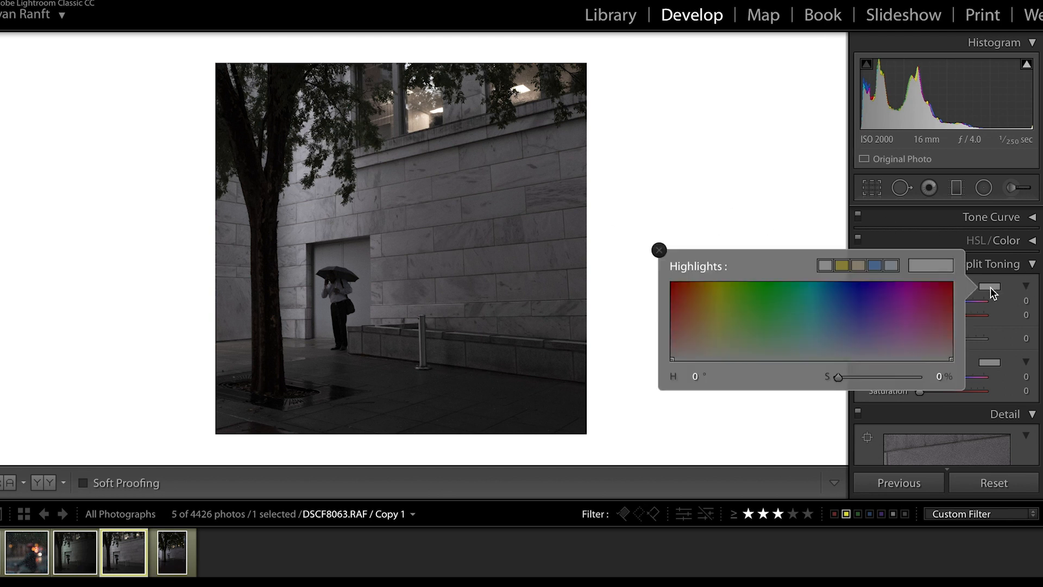
{"action": "left_click", "coordinate": [937, 298]}
{"action": "left_click_drag", "start_coordinate": [937, 298], "coordinate": [789, 302]}
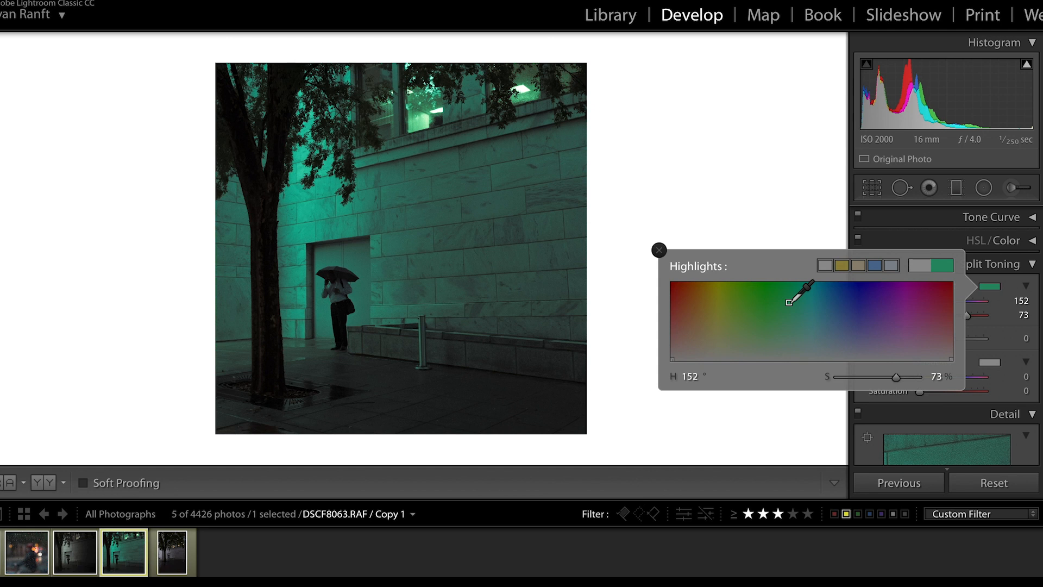
{"action": "left_click_drag", "start_coordinate": [789, 302], "coordinate": [774, 351]}
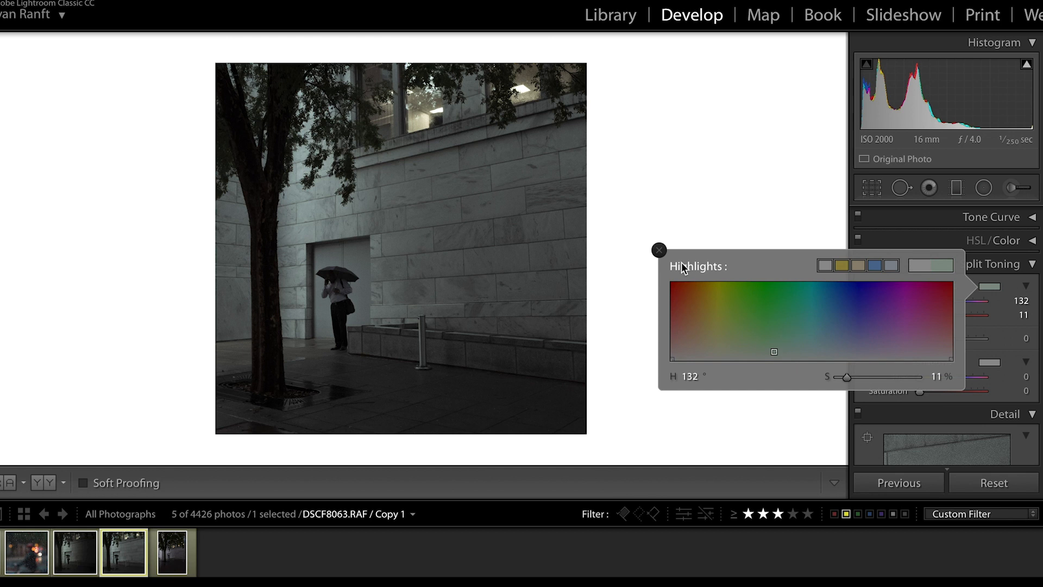
{"action": "left_click", "coordinate": [659, 251]}
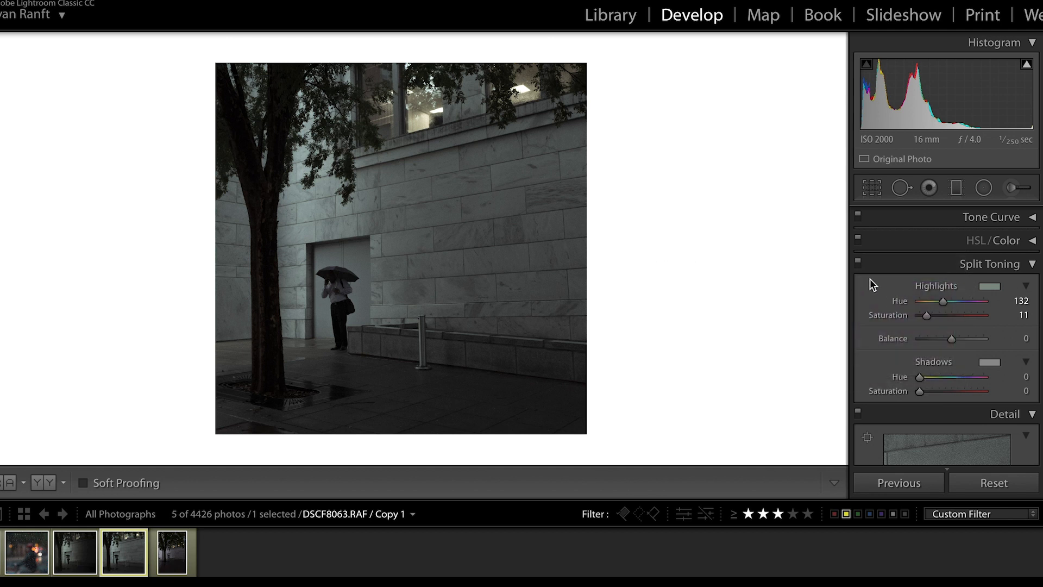
{"action": "left_click", "coordinate": [857, 266]}
{"action": "left_click", "coordinate": [857, 267]}
{"action": "left_click", "coordinate": [857, 267]}
{"action": "left_click", "coordinate": [857, 267]}
Tint the split-toning shadows yellow-green with hue 82 and saturation 7.
{"action": "left_click", "coordinate": [988, 362]}
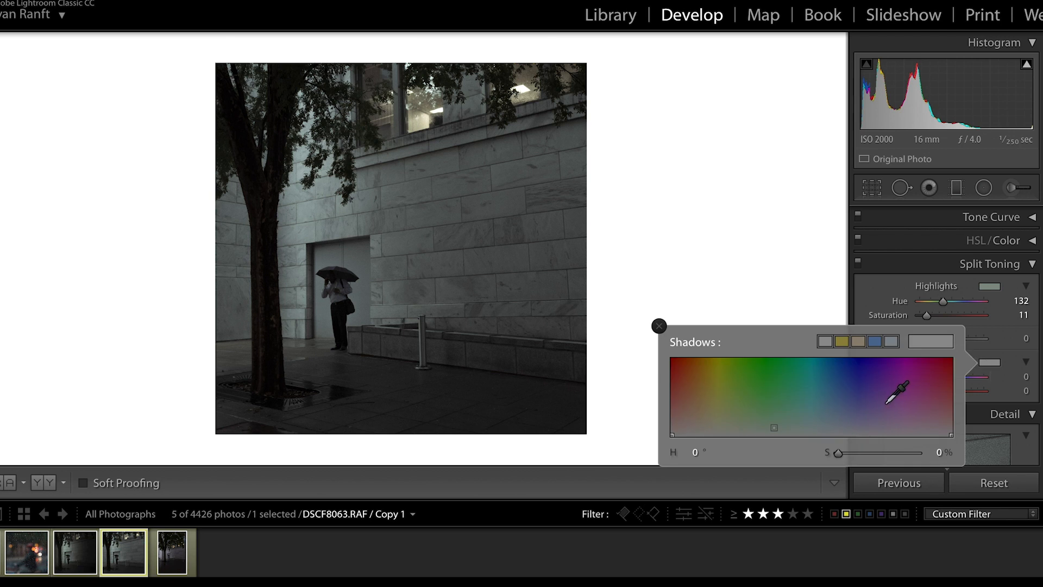
{"action": "left_click_drag", "start_coordinate": [887, 403], "coordinate": [734, 430]}
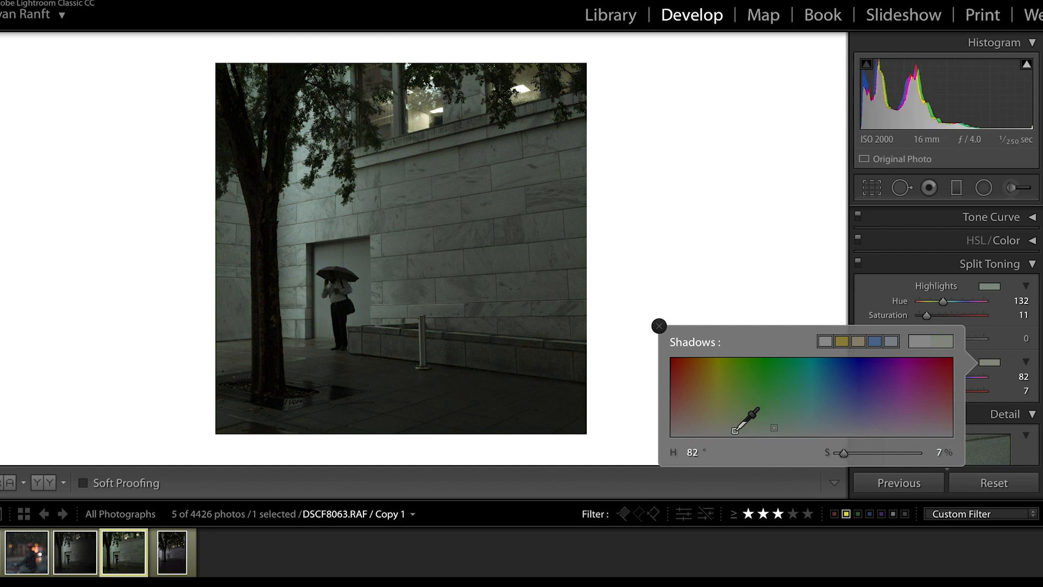
{"action": "left_click", "coordinate": [657, 327]}
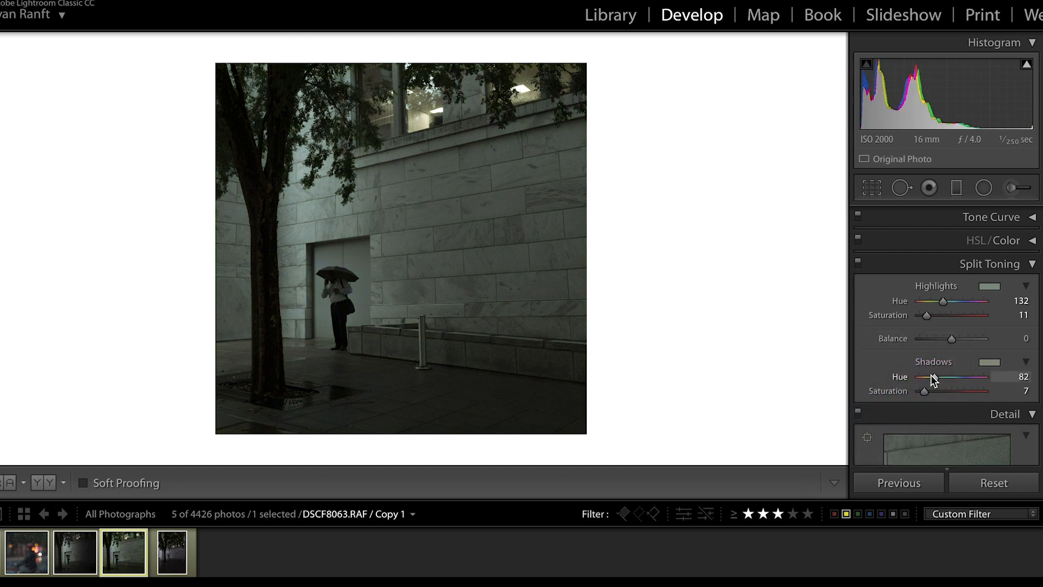
Refine the split toning to balance -28, highlights saturation 12 and shadows saturation 5, checking the photo with and without it.
{"action": "left_click_drag", "start_coordinate": [952, 340], "coordinate": [876, 343]}
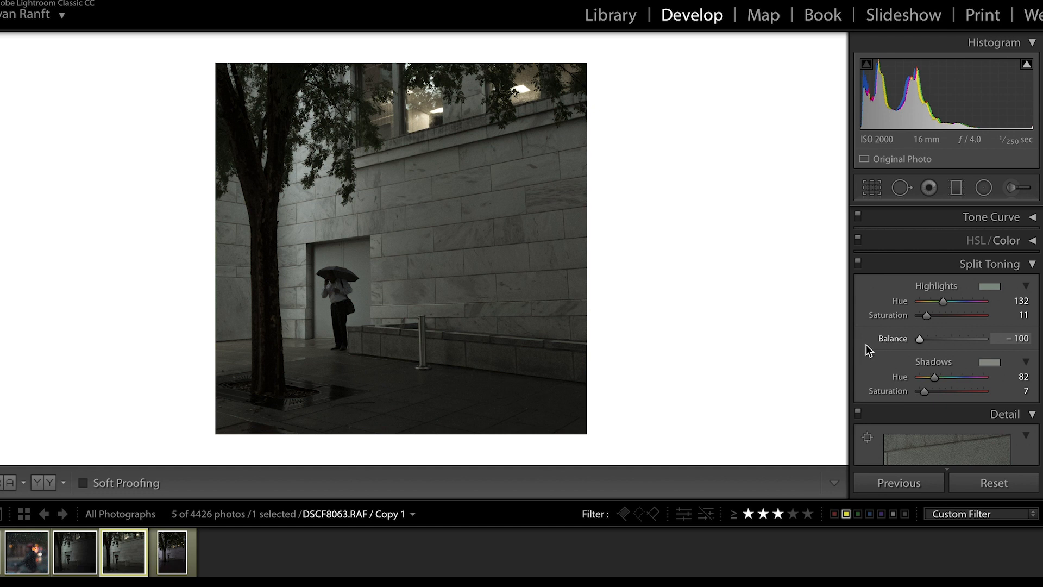
{"action": "left_click_drag", "start_coordinate": [893, 343], "coordinate": [943, 340]}
{"action": "left_click", "coordinate": [859, 265]}
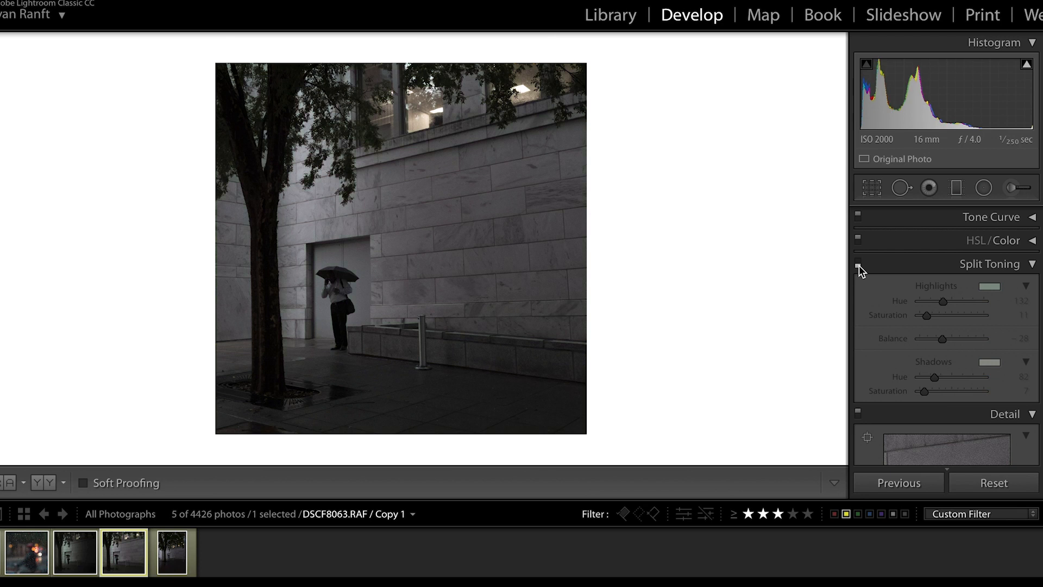
{"action": "left_click", "coordinate": [859, 265]}
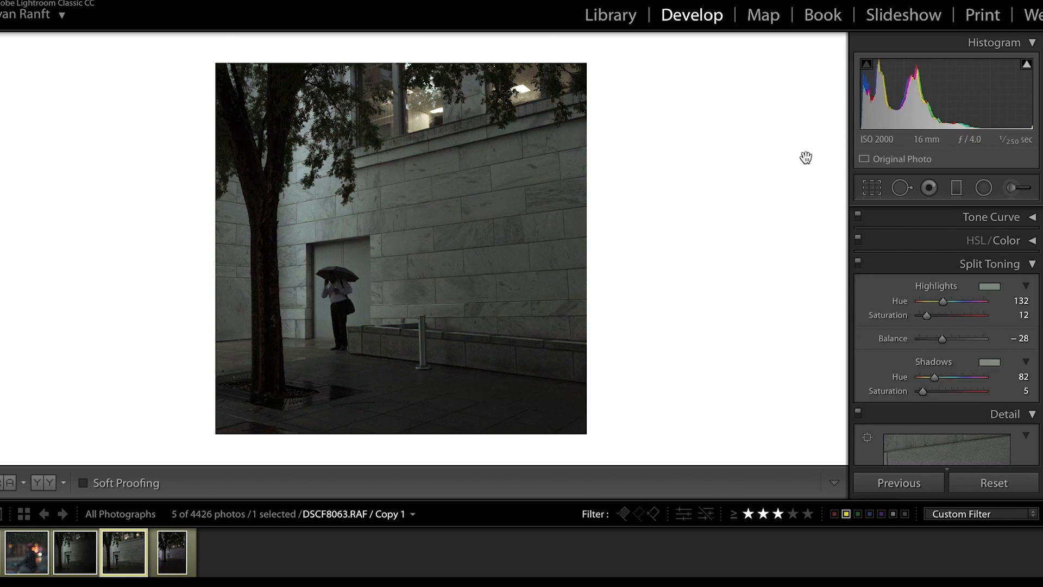
{"action": "left_click", "coordinate": [859, 264]}
{"action": "left_click", "coordinate": [858, 264]}
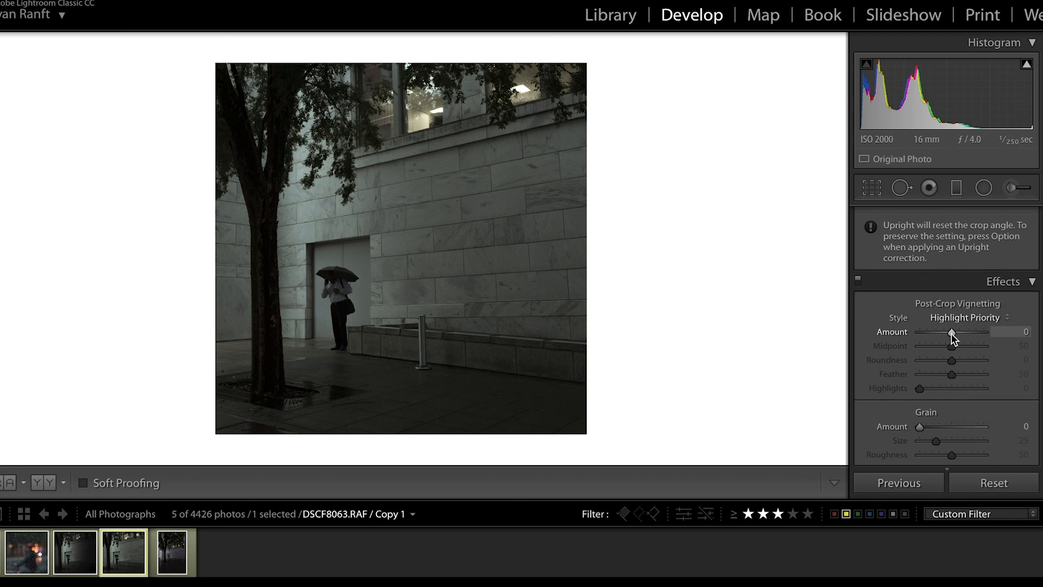
Add a post-crop vignette with amount -16 and compare the photo with and without the effect.
{"action": "left_click_drag", "start_coordinate": [951, 334], "coordinate": [947, 334]}
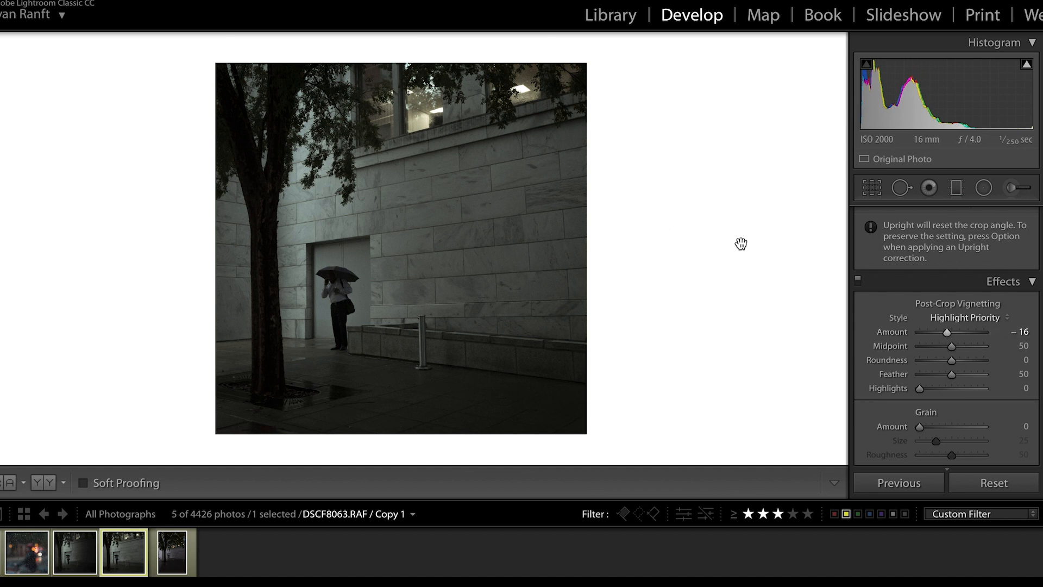
{"action": "left_click", "coordinate": [860, 282]}
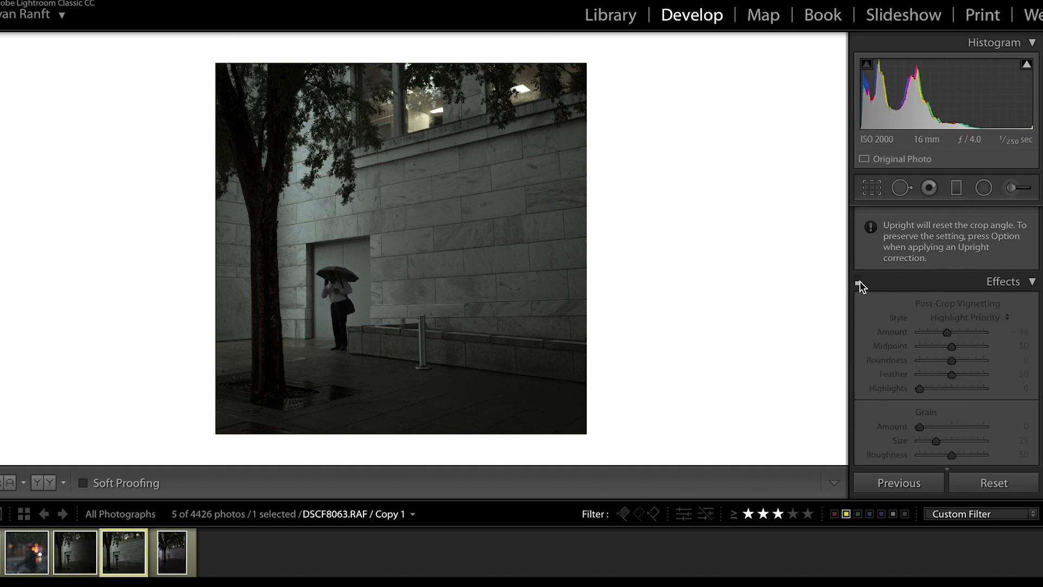
{"action": "left_click", "coordinate": [859, 282]}
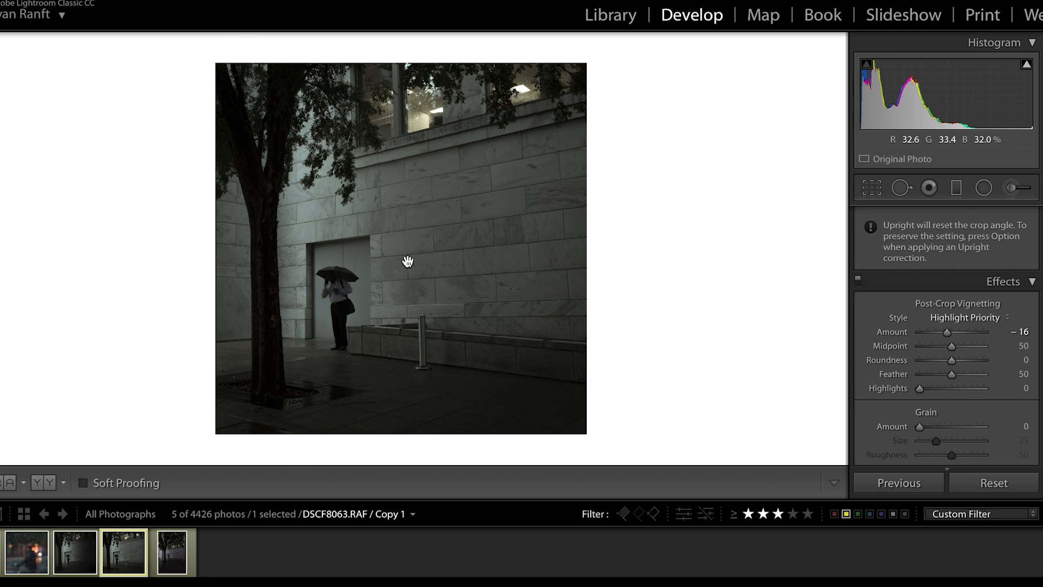
Draw a graduated filter from the photo's right edge to the man, check its mask overlay, and set its exposure to -0.97.
{"action": "left_click", "coordinate": [960, 188]}
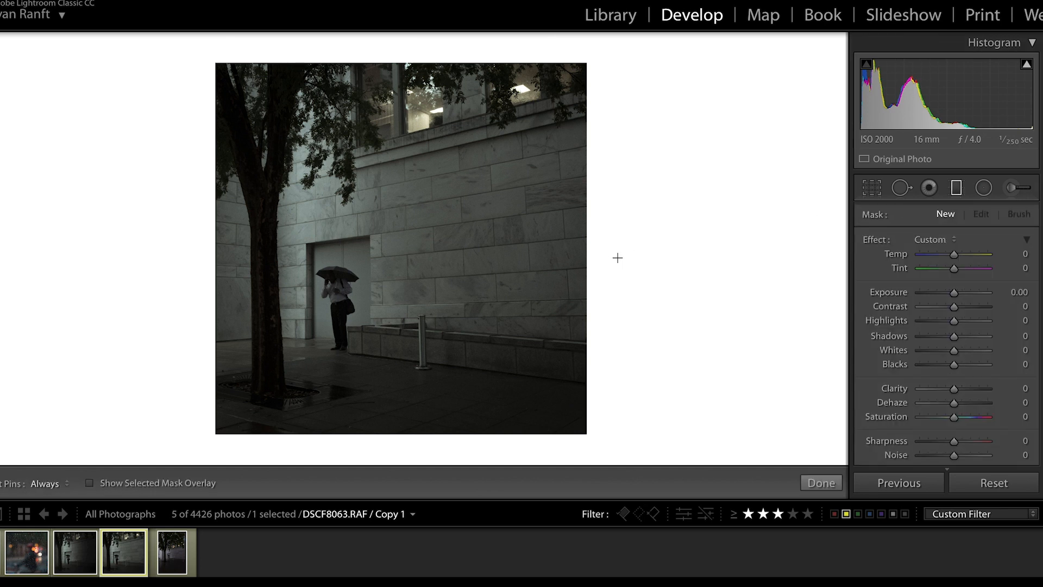
{"action": "left_click_drag", "start_coordinate": [612, 262], "coordinate": [328, 268]}
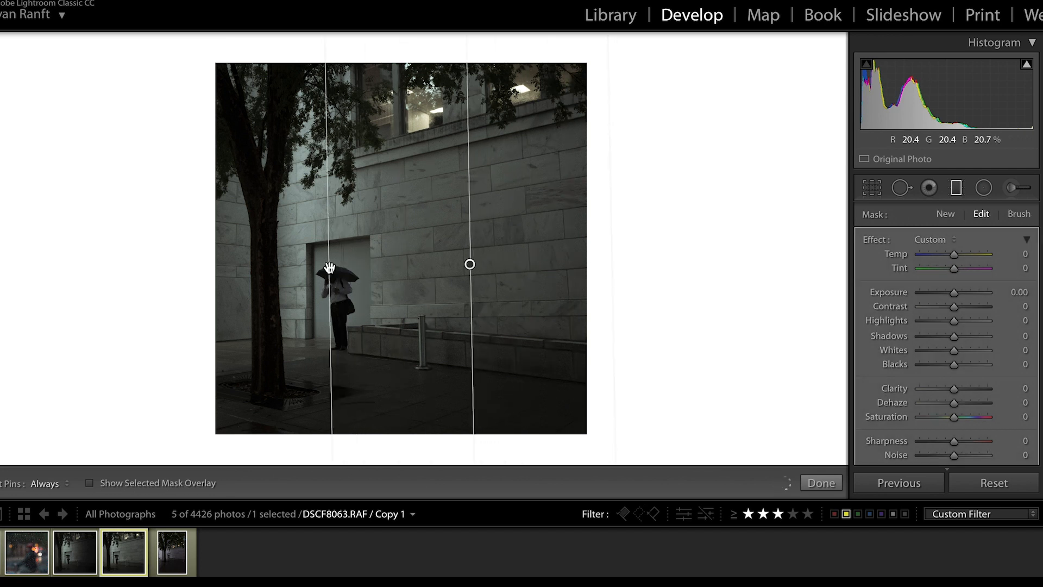
{"action": "left_click", "coordinate": [90, 483]}
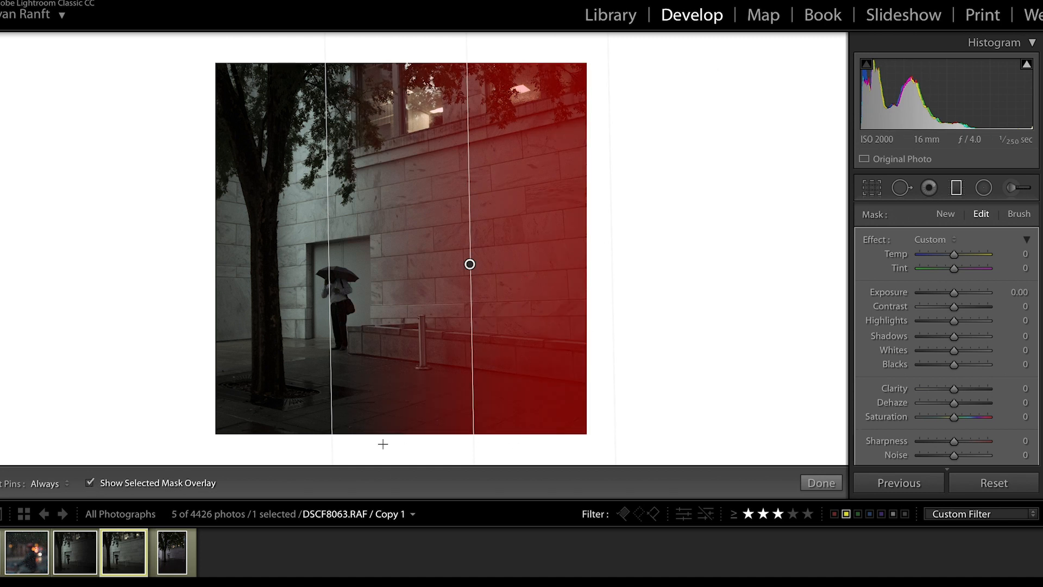
{"action": "left_click", "coordinate": [89, 483]}
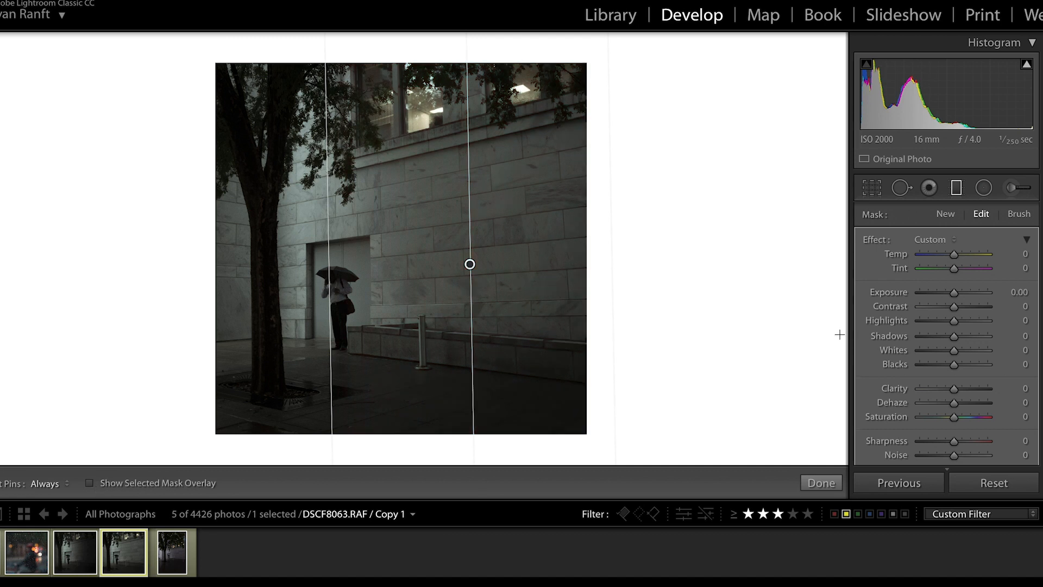
{"action": "left_click_drag", "start_coordinate": [953, 292], "coordinate": [944, 294]}
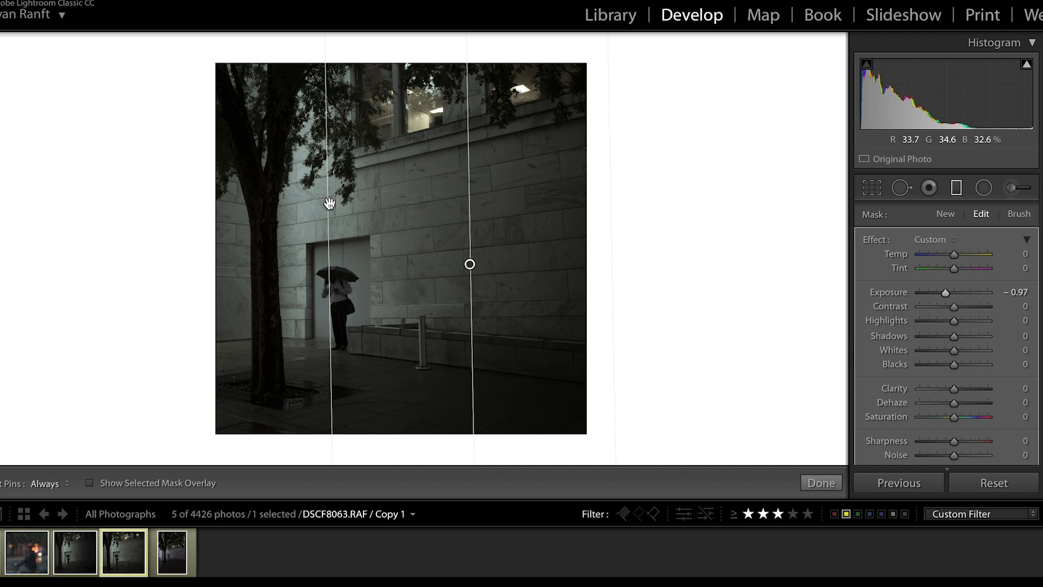
Extend the graduated filter's inner edge to the tree trunk, check its mask overlay, and set its exposure to -2.50.
{"action": "left_click_drag", "start_coordinate": [330, 203], "coordinate": [275, 229]}
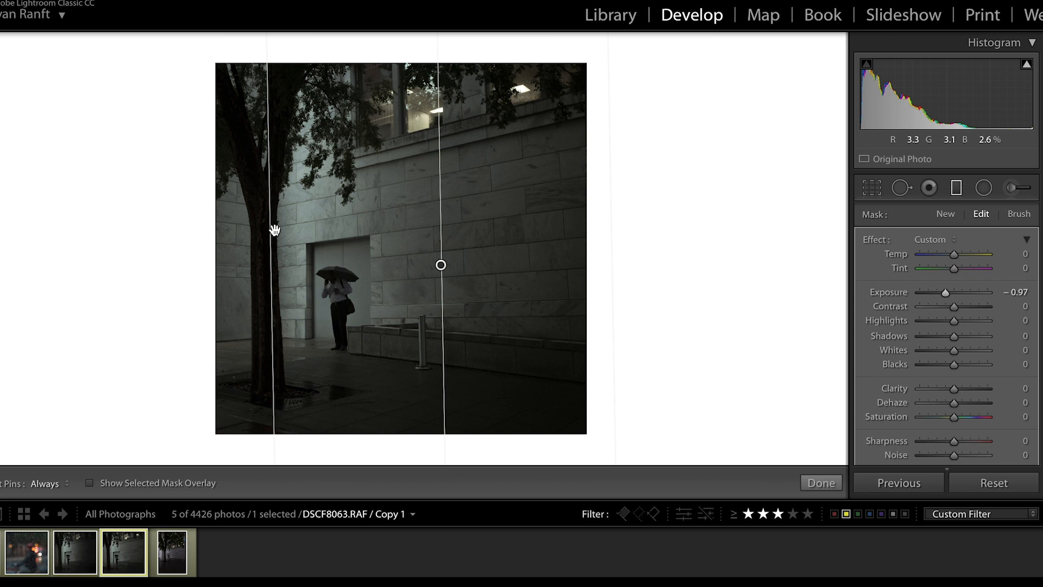
{"action": "left_click", "coordinate": [89, 483]}
{"action": "left_click", "coordinate": [89, 483]}
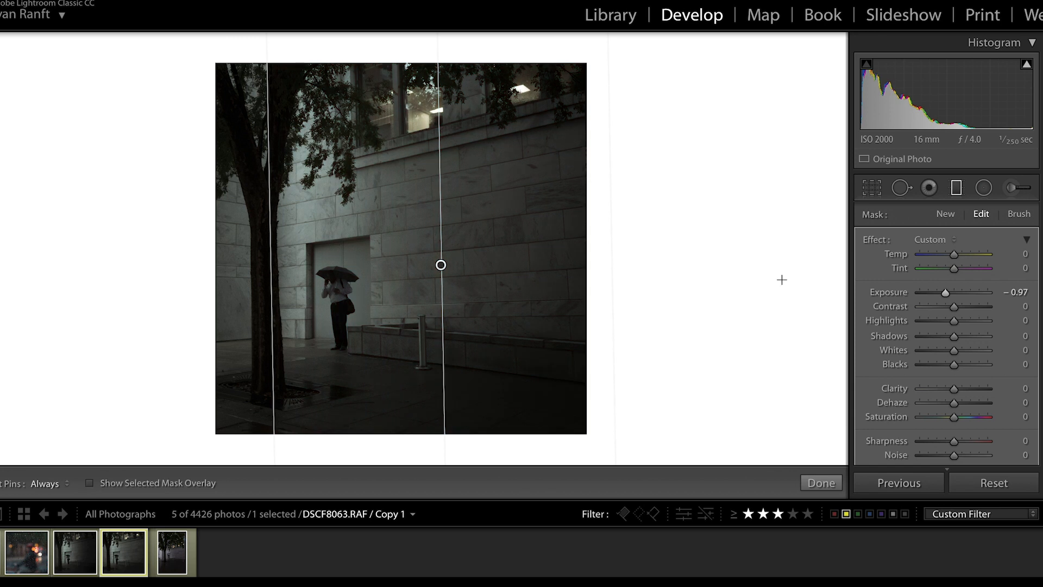
{"action": "left_click_drag", "start_coordinate": [944, 292], "coordinate": [931, 293]}
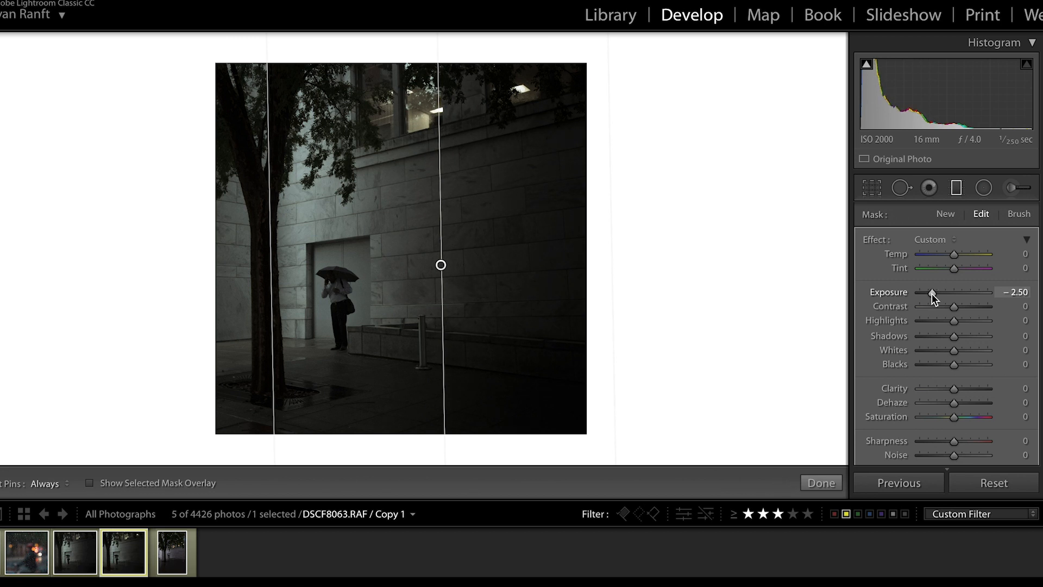
Set the graduated filter's highlights to -60 and shadows to -47, and compare the photo with the filter deleted and restored.
{"action": "left_click", "coordinate": [932, 320]}
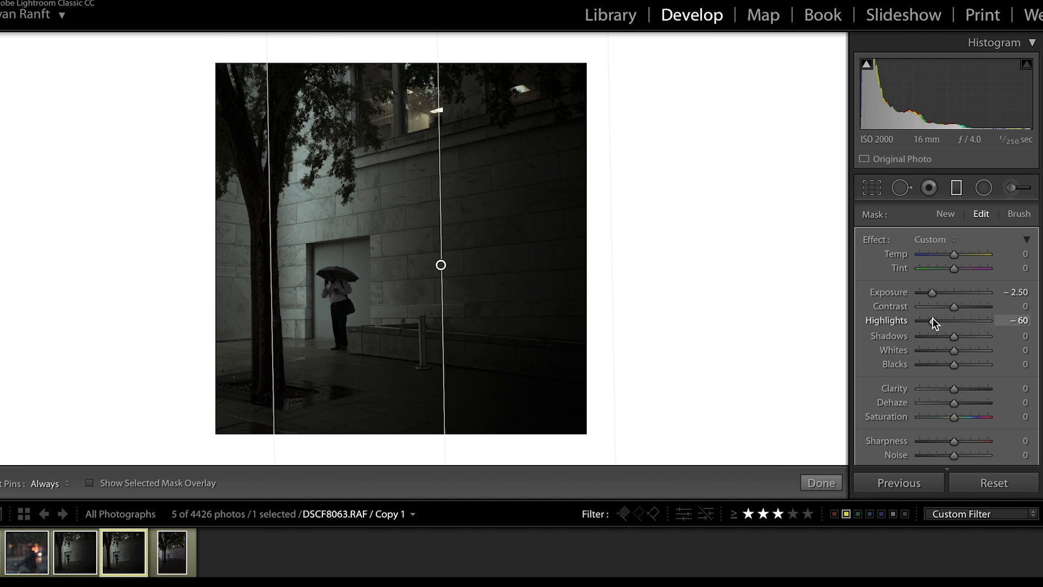
{"action": "left_click_drag", "start_coordinate": [937, 335], "coordinate": [937, 336]}
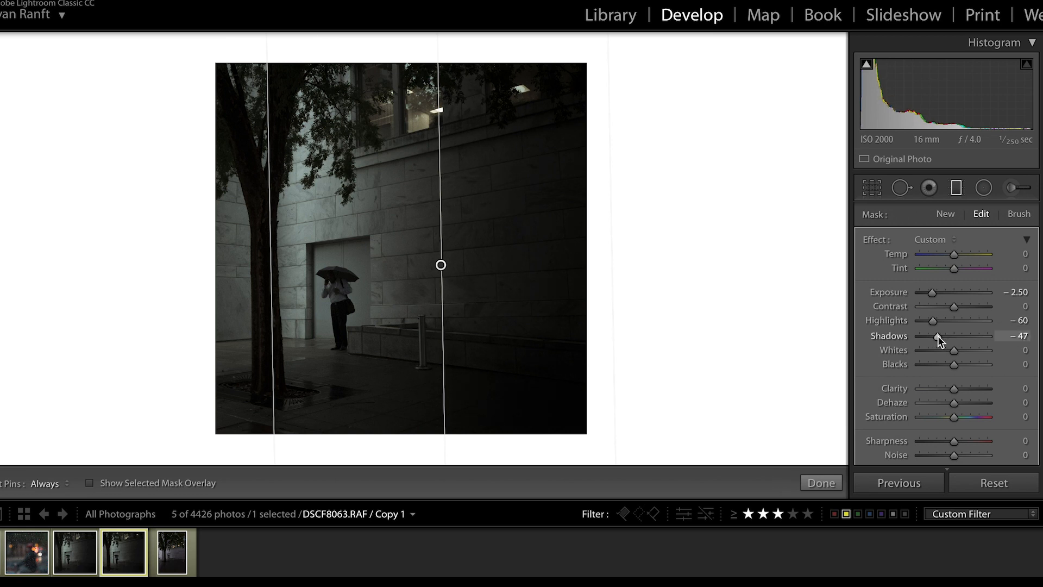
{"action": "key", "text": "Delete"}
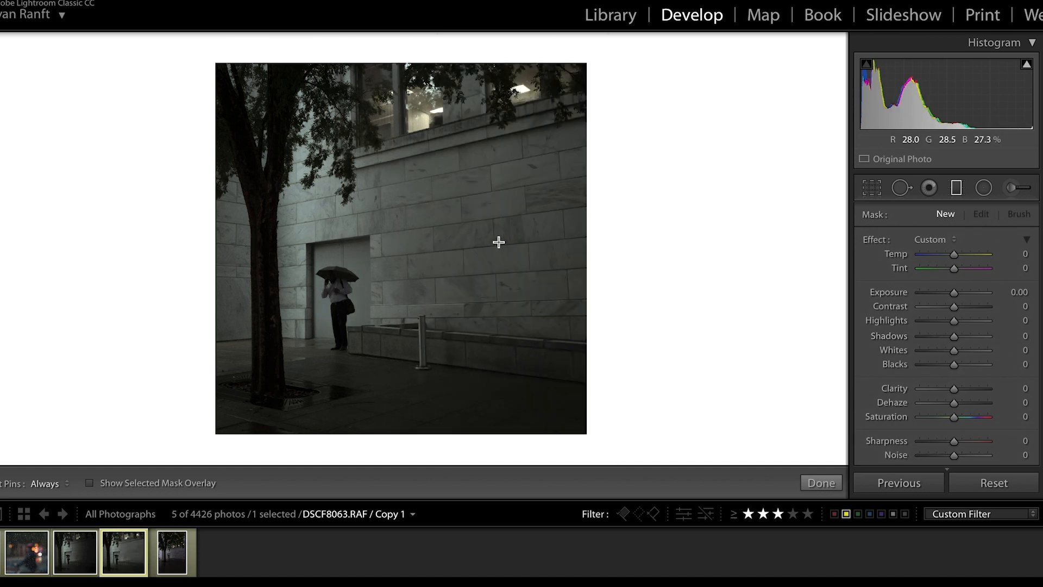
{"action": "key", "text": "ctrl+z"}
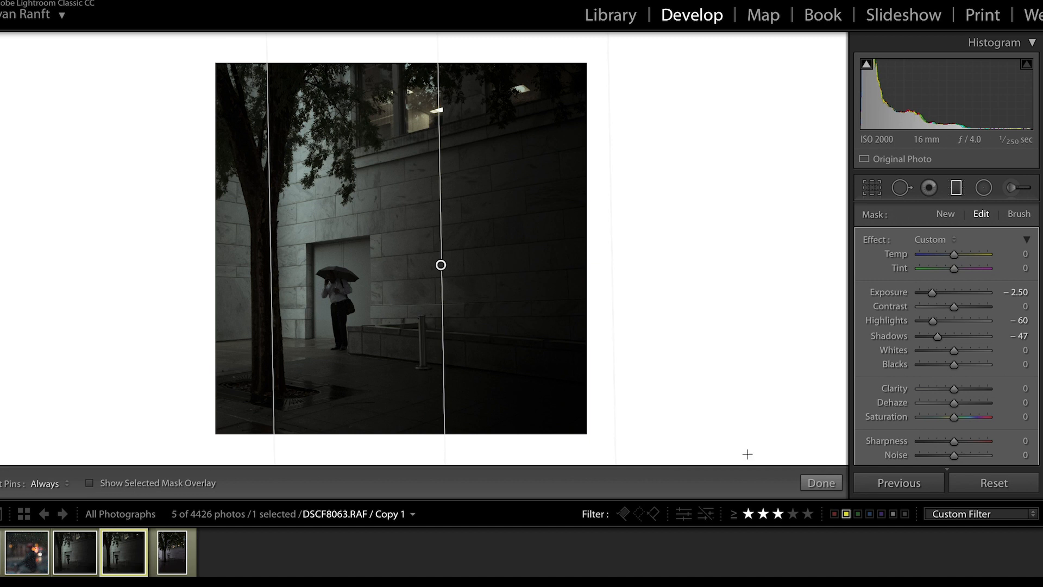
{"action": "left_click", "coordinate": [817, 480]}
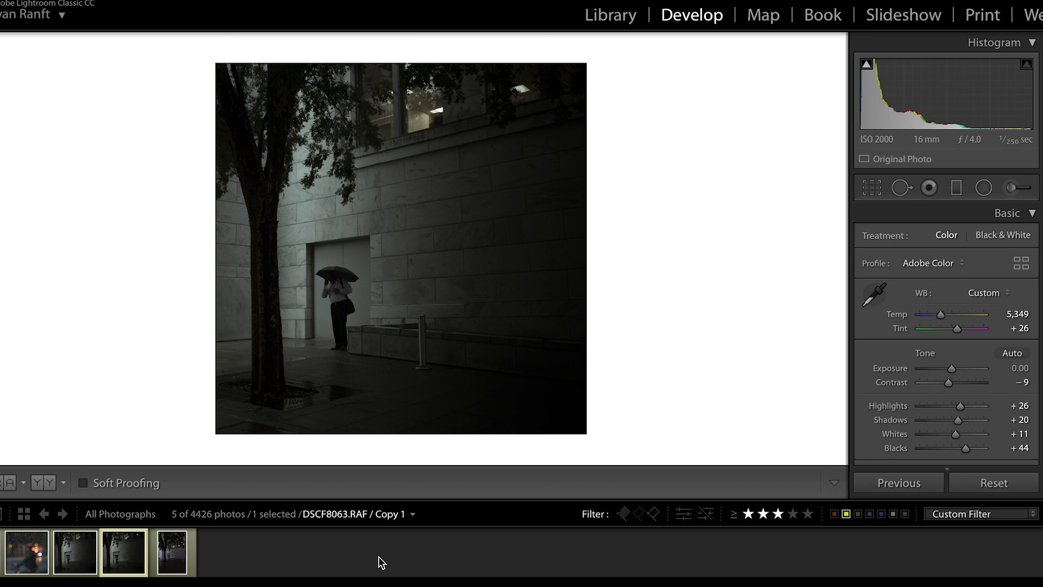
Add a second graduated filter from the photo's right edge partway across the wall, with exposure -0.59, highlights -22 and shadows -28.
{"action": "left_click", "coordinate": [956, 188]}
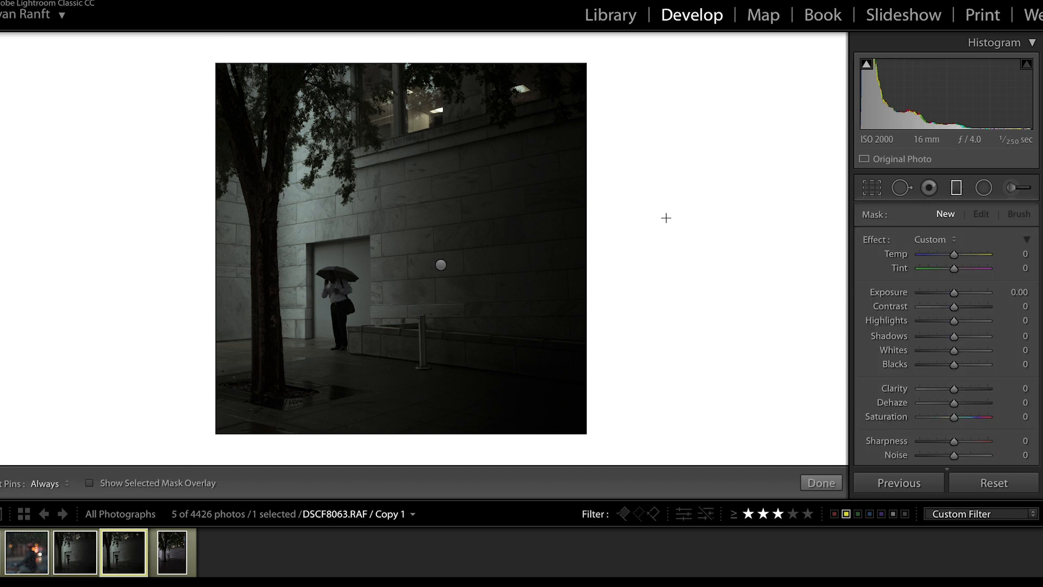
{"action": "left_click_drag", "start_coordinate": [612, 229], "coordinate": [466, 232]}
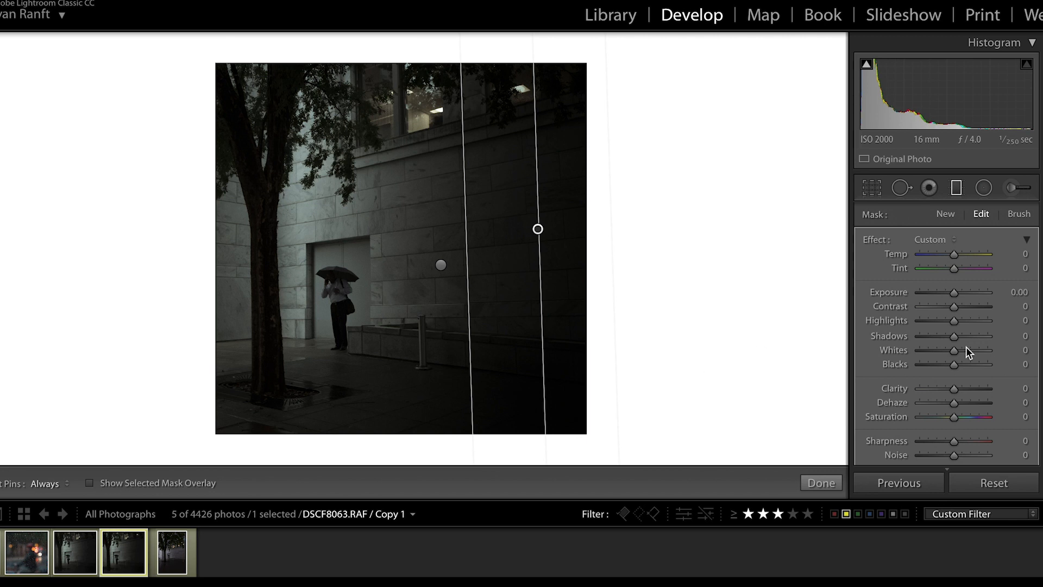
{"action": "left_click_drag", "start_coordinate": [953, 293], "coordinate": [946, 289]}
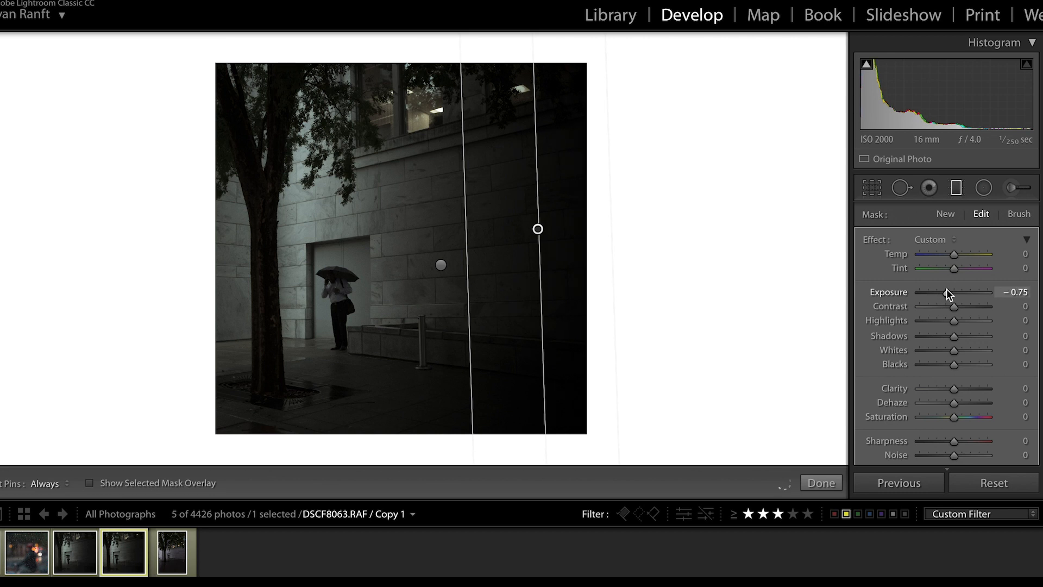
{"action": "left_click_drag", "start_coordinate": [946, 288], "coordinate": [944, 341]}
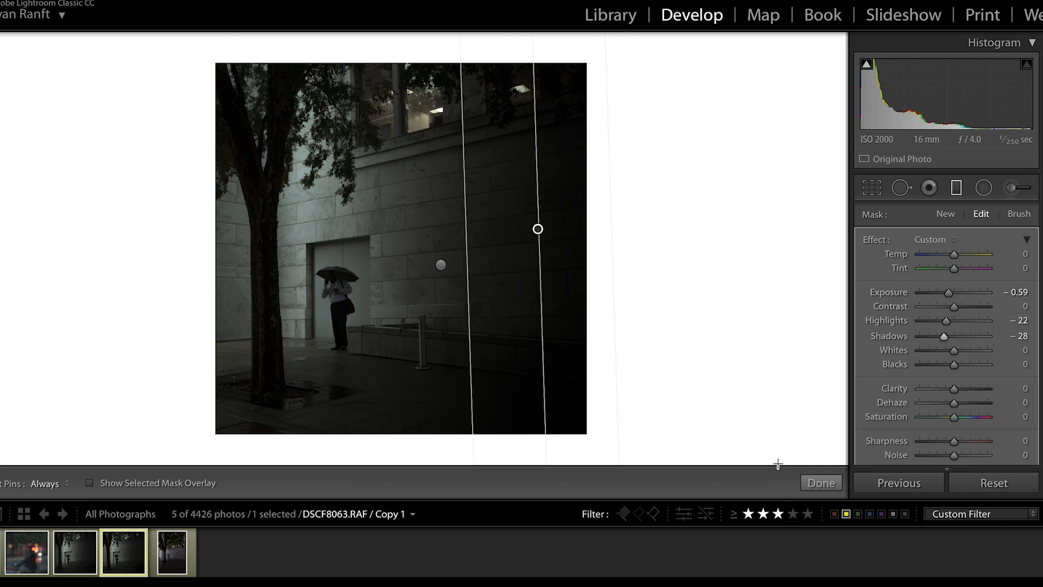
{"action": "left_click", "coordinate": [833, 483]}
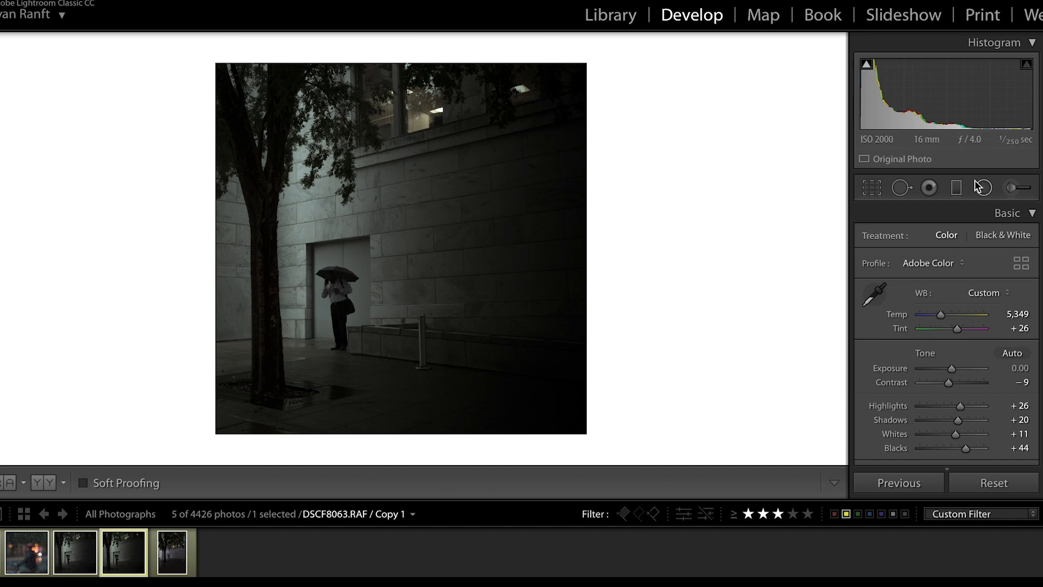
Draw a graduated filter from the photo's left edge across most of the wall, check its mask overlay, and extend its inner edge further right.
{"action": "left_click", "coordinate": [956, 188]}
{"action": "left_click_drag", "start_coordinate": [203, 280], "coordinate": [528, 268]}
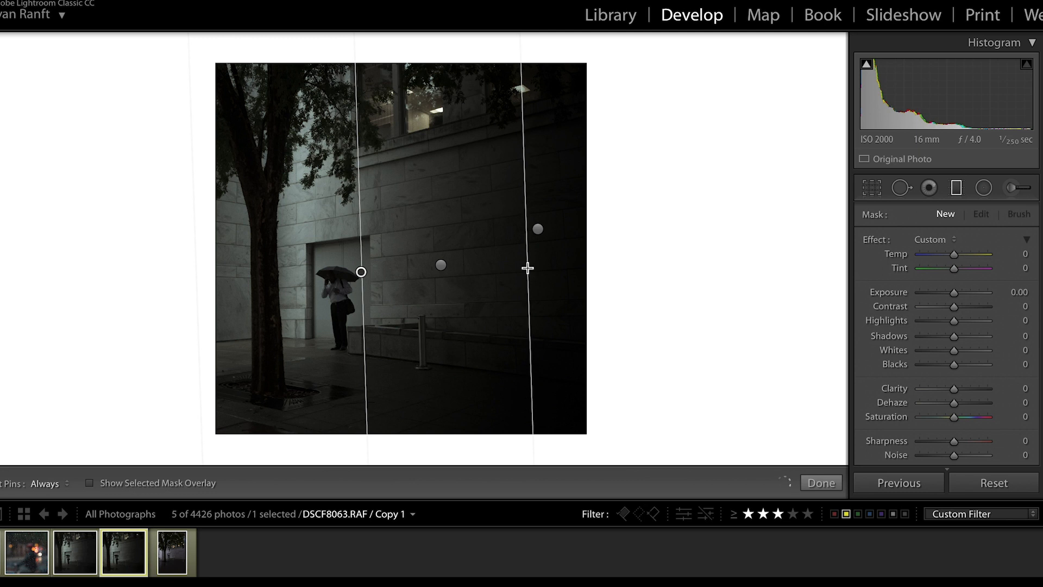
{"action": "left_click", "coordinate": [90, 484]}
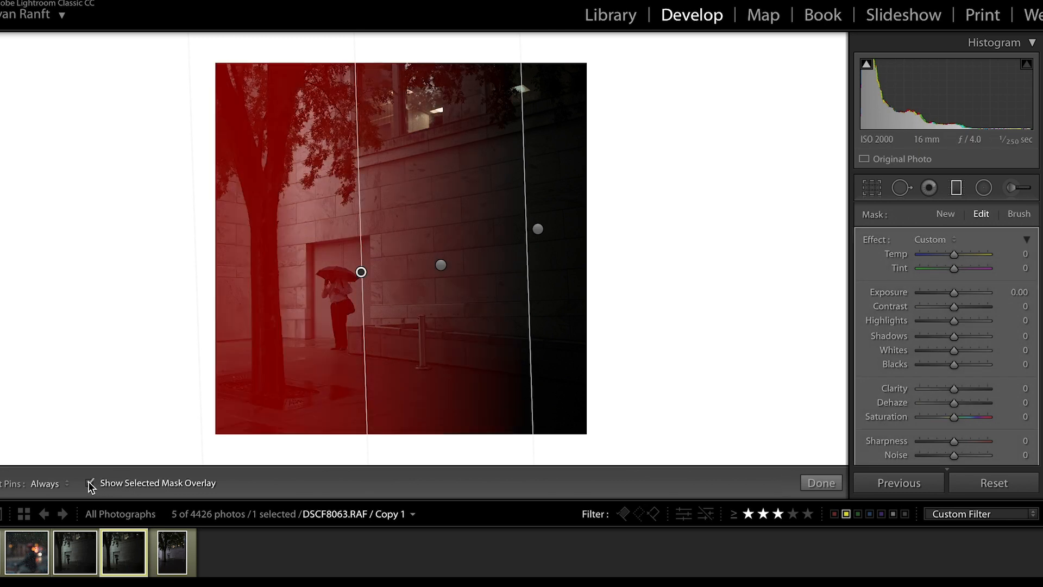
{"action": "left_click_drag", "start_coordinate": [526, 275], "coordinate": [548, 277]}
{"action": "left_click", "coordinate": [90, 482]}
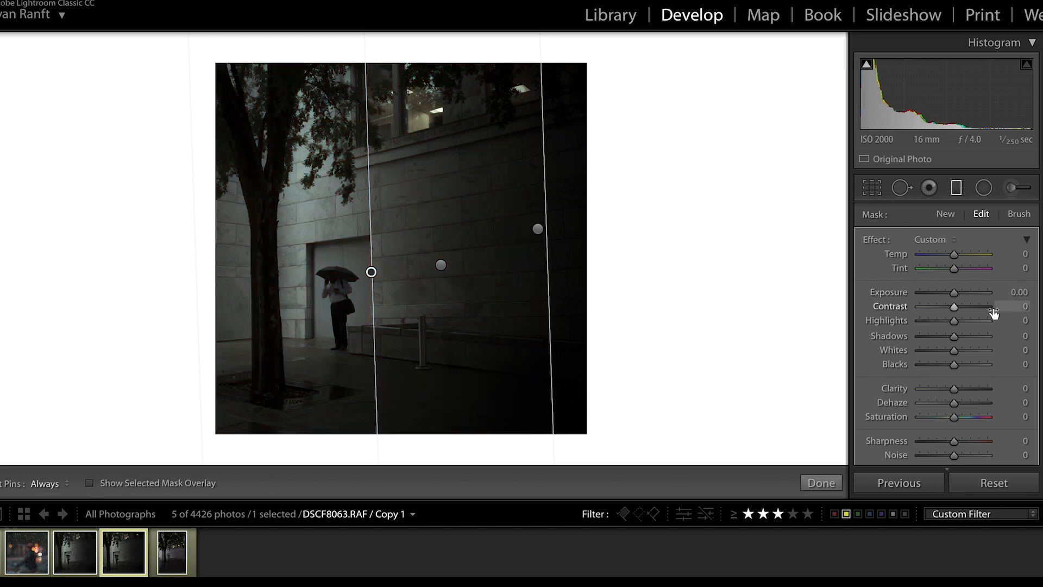
Brighten the left side of the scene by setting this filter's highlights to 40 and shadows to 40.
{"action": "left_click", "coordinate": [973, 323]}
{"action": "left_click_drag", "start_coordinate": [971, 321], "coordinate": [975, 320]}
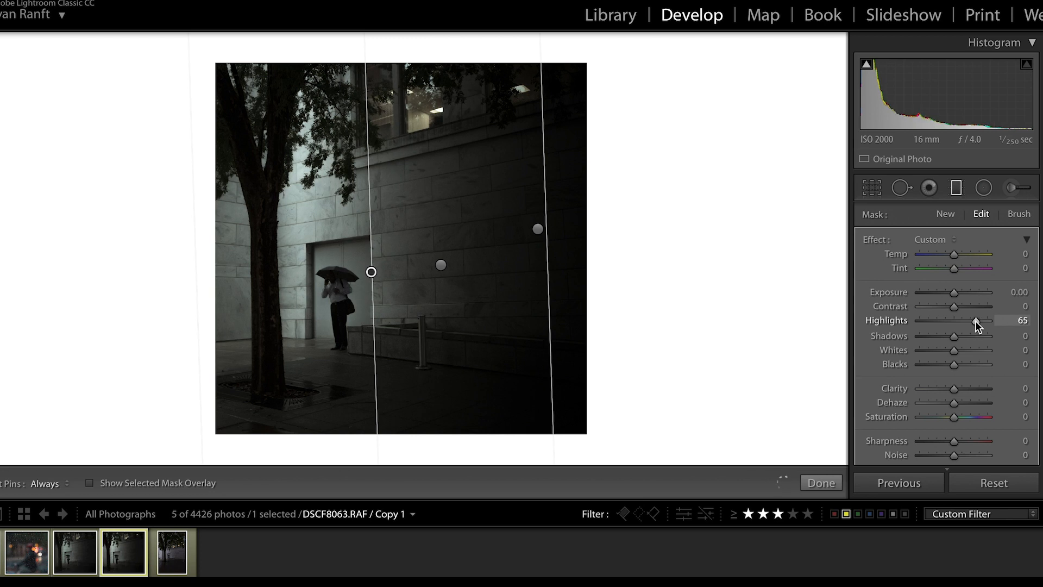
{"action": "left_click_drag", "start_coordinate": [973, 321], "coordinate": [965, 332]}
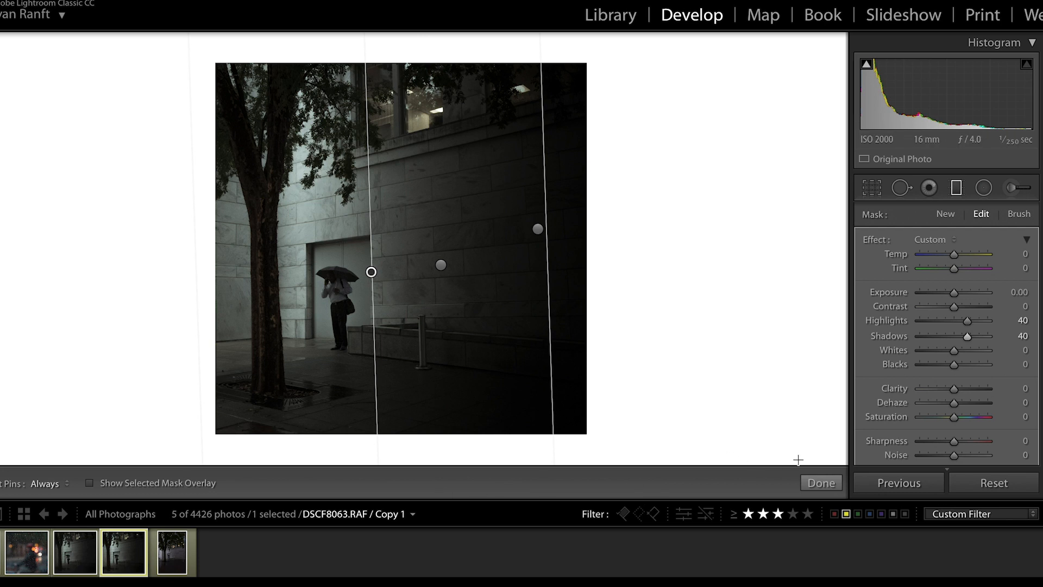
{"action": "left_click", "coordinate": [812, 483]}
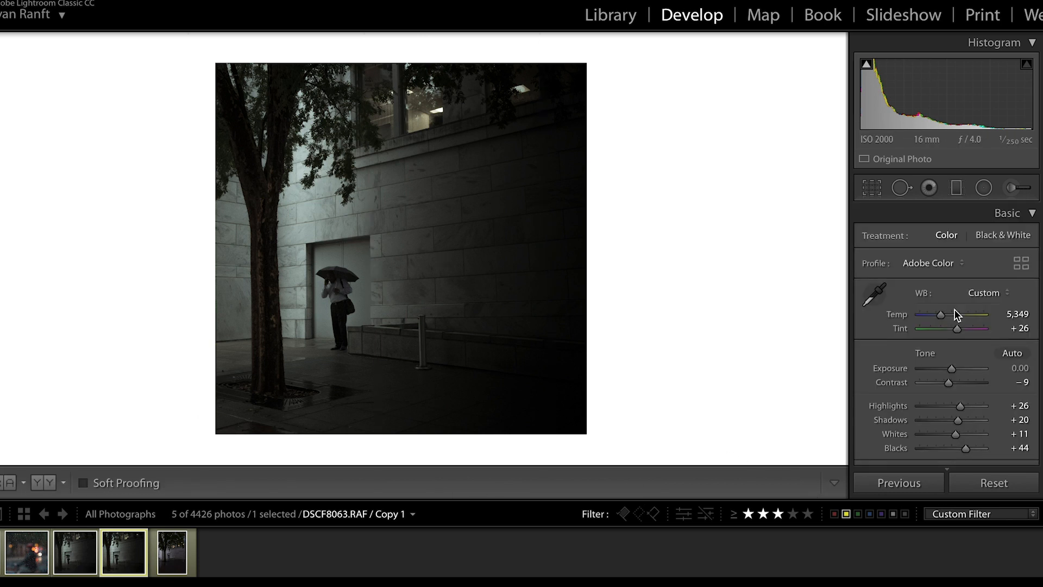
Add a graduated filter from the photo's left edge to just past the man, check its mask overlay, and set exposure -0.77 and highlights -14.
{"action": "left_click", "coordinate": [960, 187]}
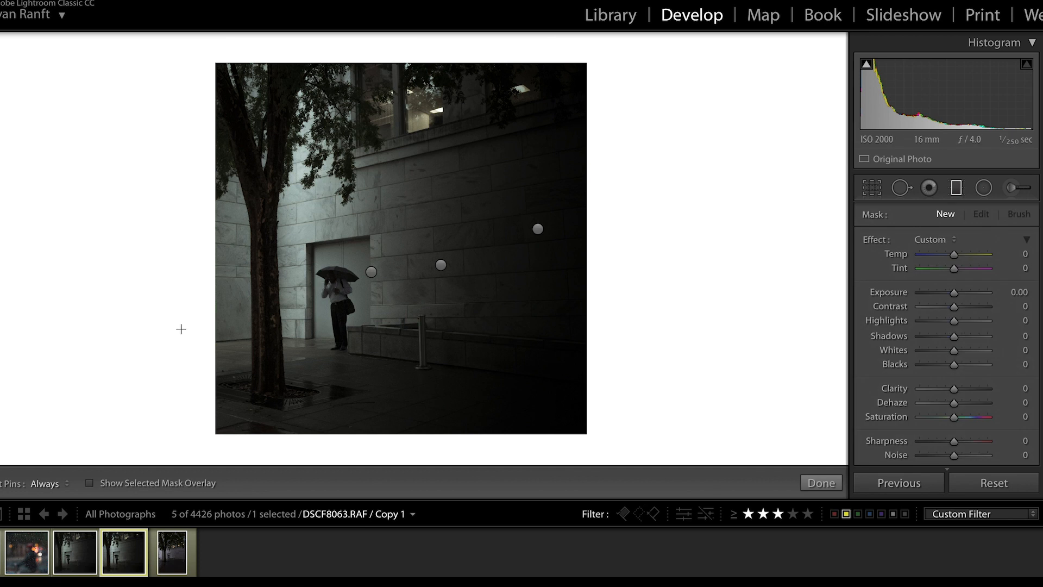
{"action": "left_click_drag", "start_coordinate": [198, 328], "coordinate": [390, 325]}
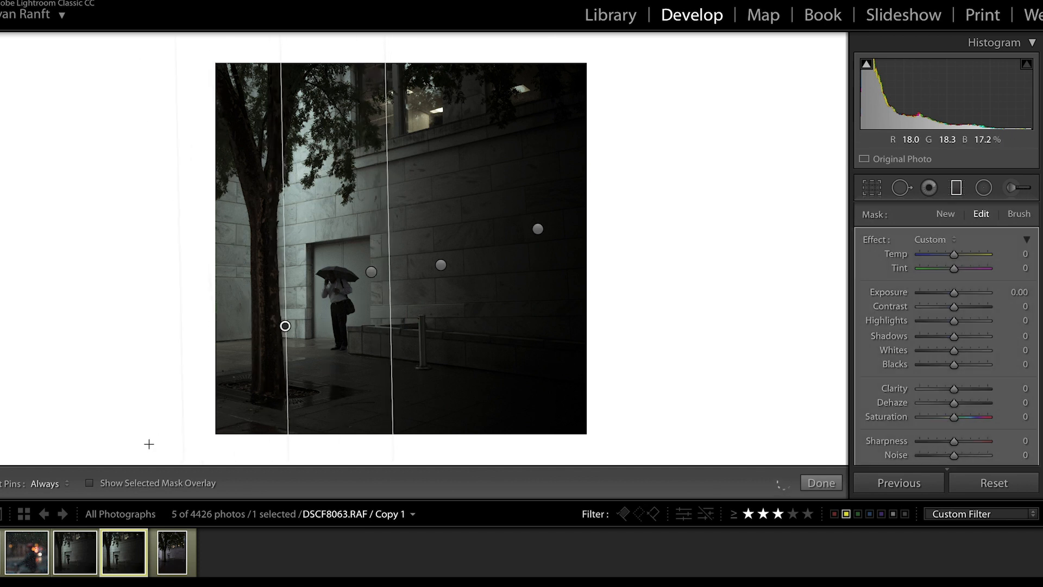
{"action": "left_click", "coordinate": [89, 483]}
{"action": "left_click", "coordinate": [90, 483]}
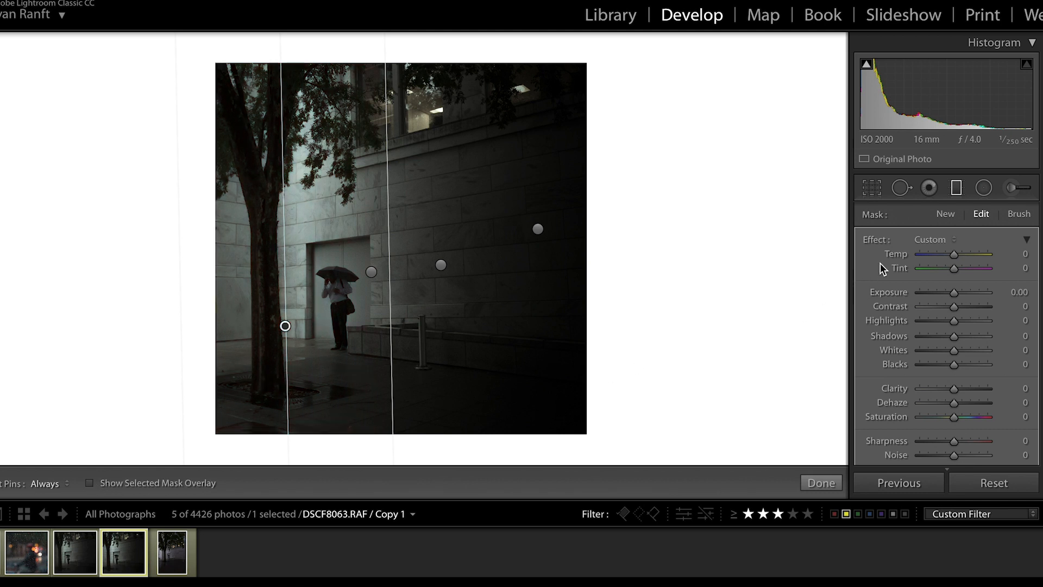
{"action": "left_click_drag", "start_coordinate": [954, 293], "coordinate": [947, 321]}
{"action": "left_click", "coordinate": [814, 483]}
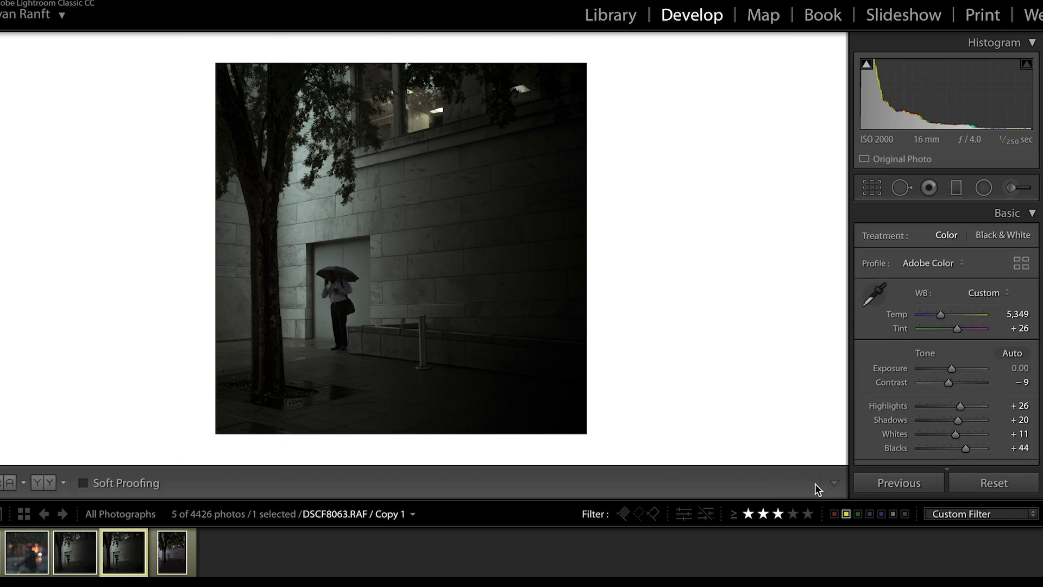
Add a narrow graduated filter from the left edge to the tree trunk with its mask overlay shown, setting exposure 0.00, highlights -51 and shadows -12.
{"action": "left_click", "coordinate": [957, 189]}
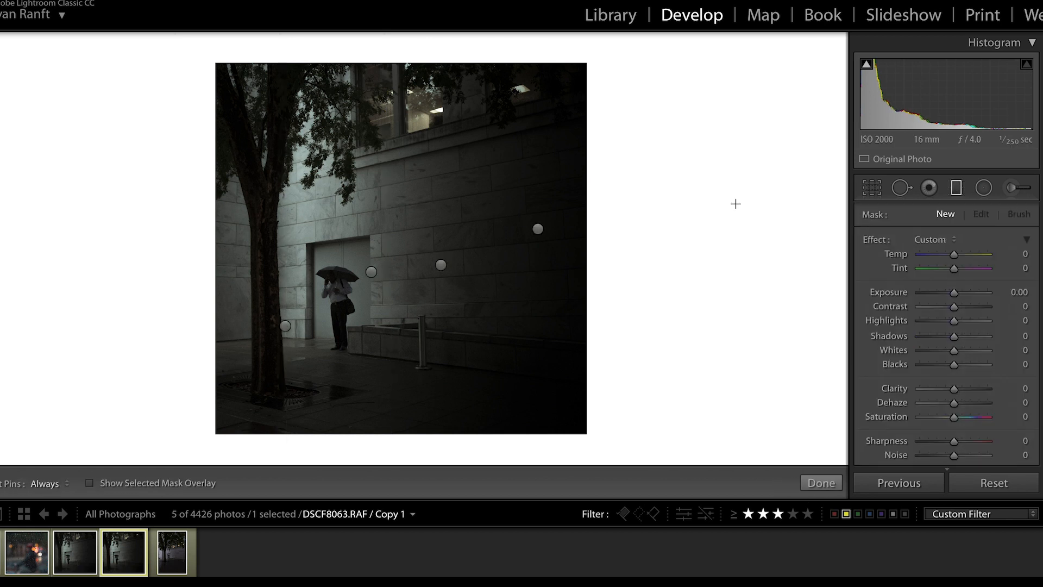
{"action": "left_click", "coordinate": [285, 325]}
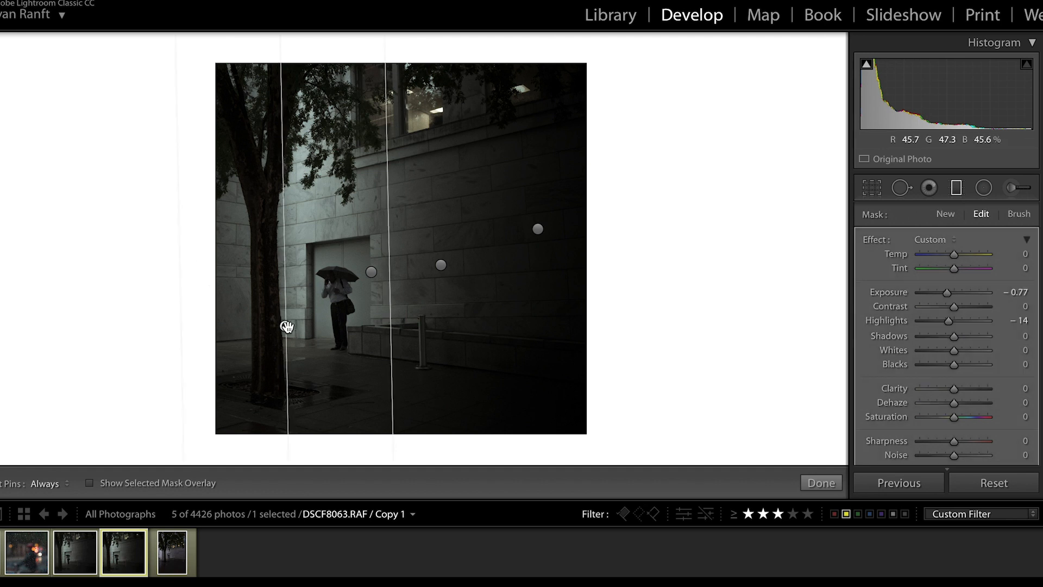
{"action": "left_click", "coordinate": [90, 483]}
{"action": "left_click_drag", "start_coordinate": [197, 284], "coordinate": [276, 282]}
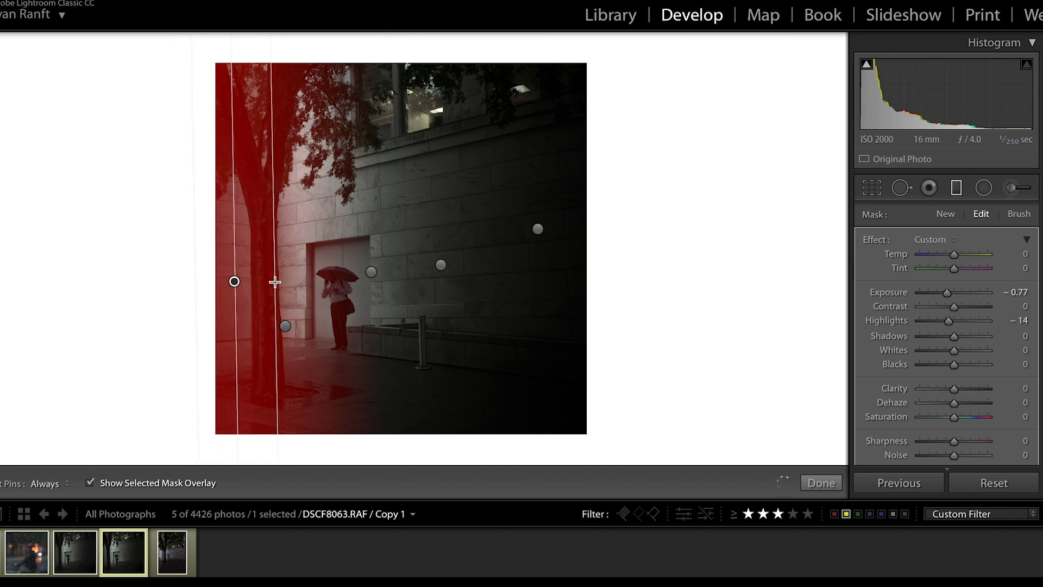
{"action": "left_click", "coordinate": [91, 482]}
{"action": "left_click", "coordinate": [91, 482]}
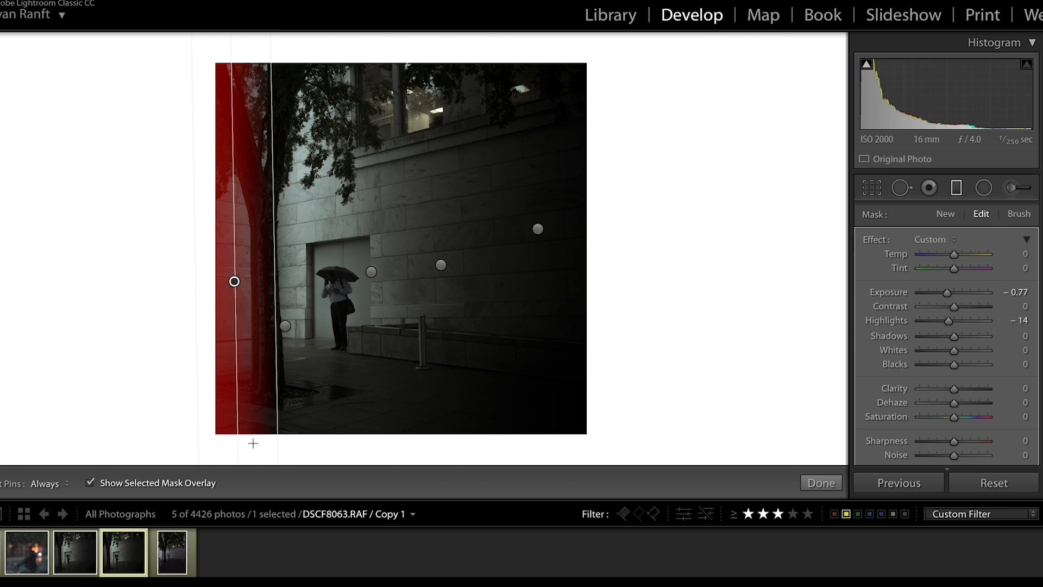
{"action": "double_click", "coordinate": [947, 290]}
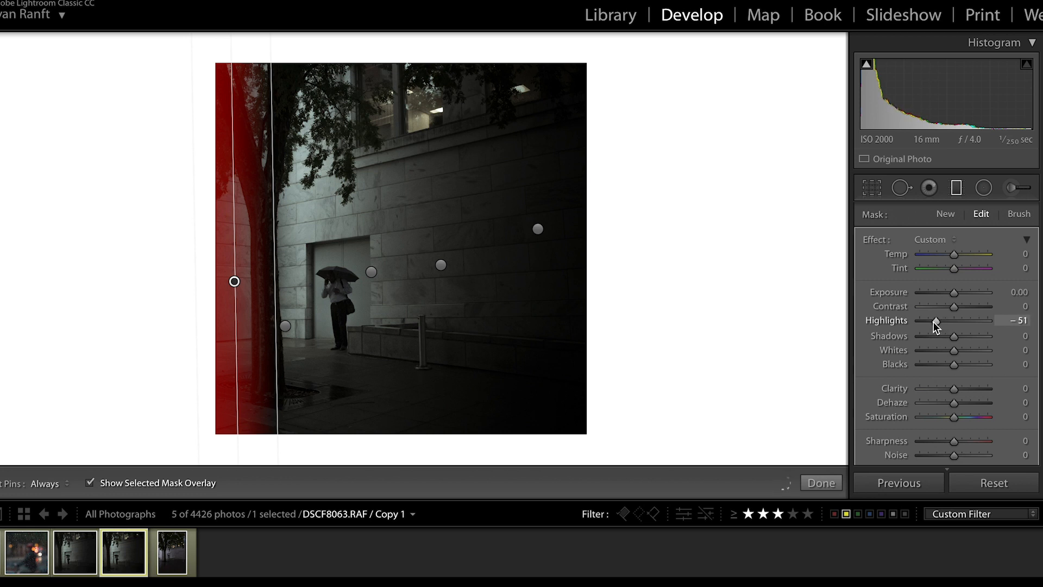
{"action": "left_click_drag", "start_coordinate": [953, 336], "coordinate": [952, 339]}
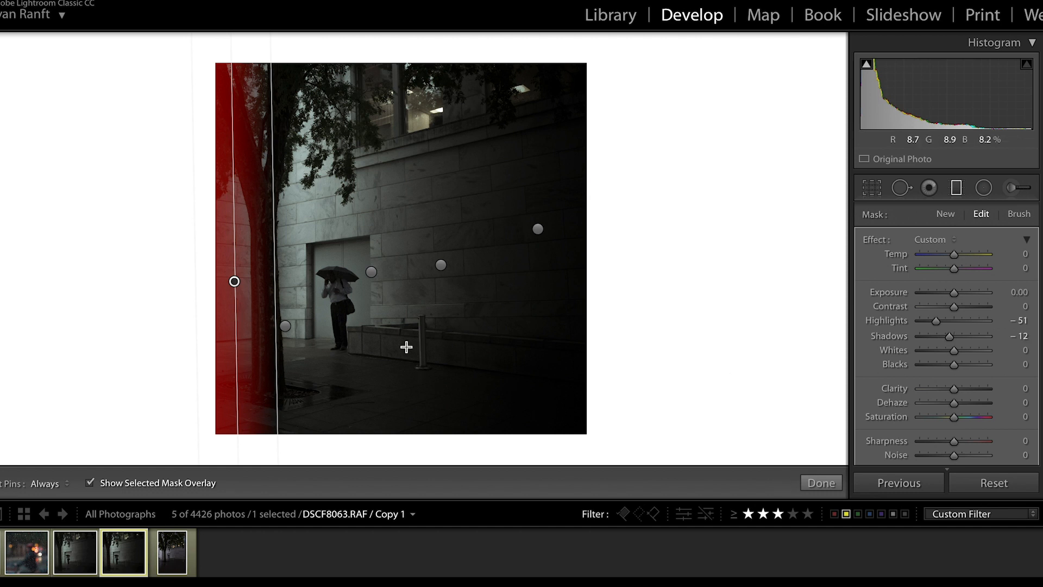
Review the mask overlays of the individual graduated filters, close the filter tool, and compare the photo with its virtual Copy 3.
{"action": "left_click", "coordinate": [285, 326]}
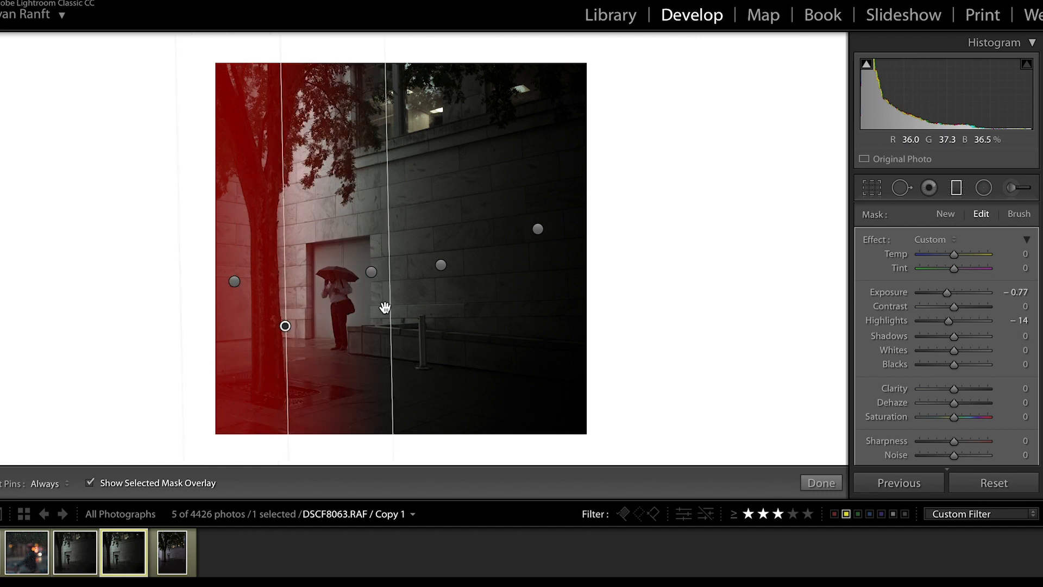
{"action": "left_click", "coordinate": [441, 265]}
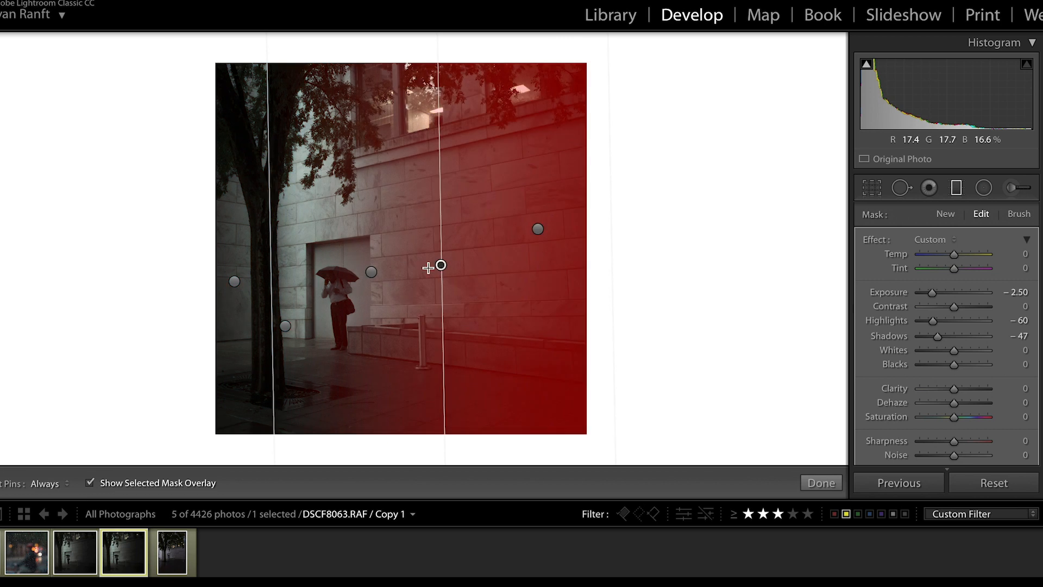
{"action": "left_click", "coordinate": [537, 230]}
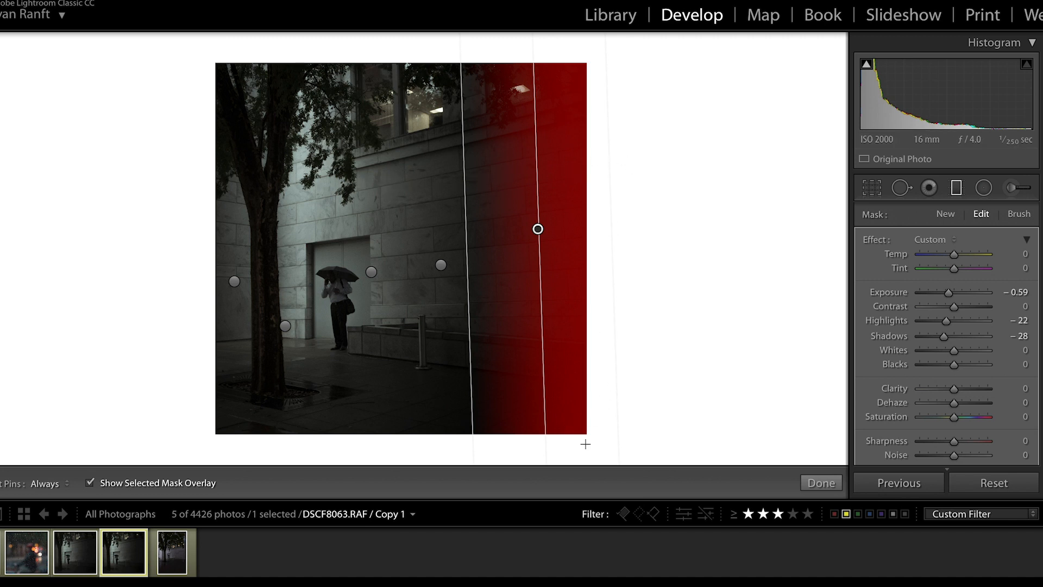
{"action": "left_click", "coordinate": [440, 265]}
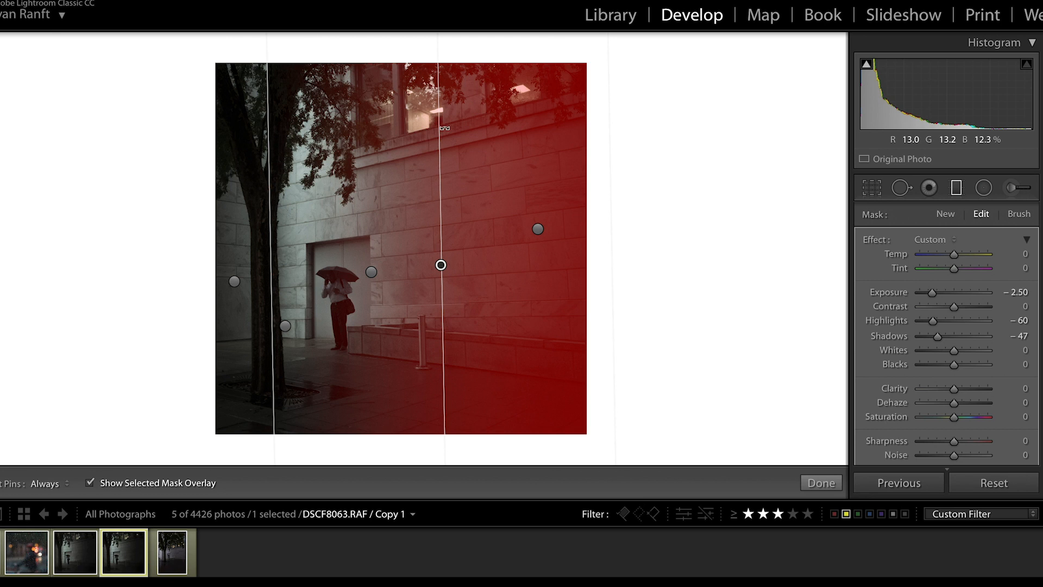
{"action": "left_click", "coordinate": [285, 326]}
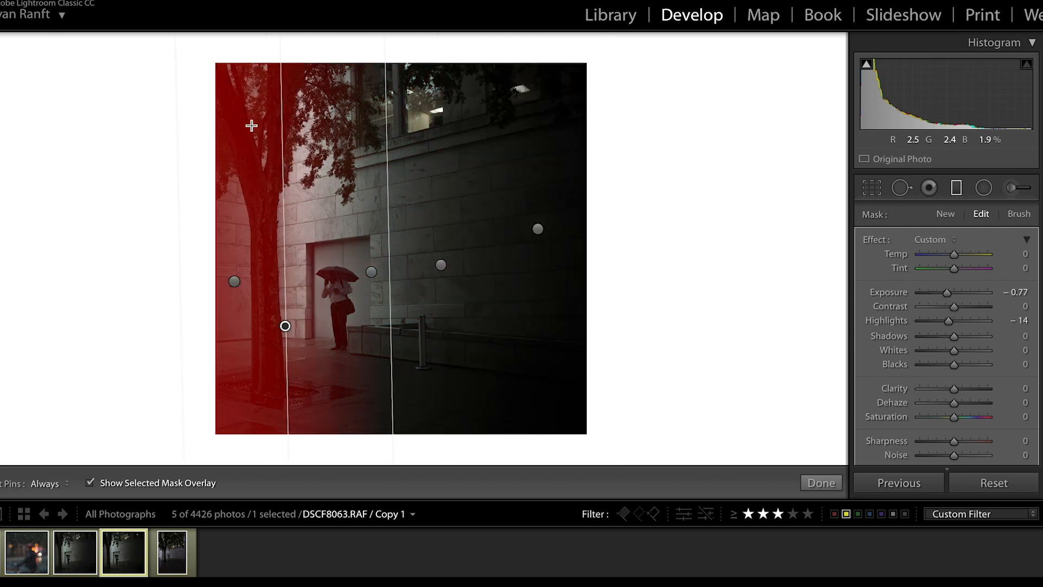
{"action": "left_click", "coordinate": [234, 282]}
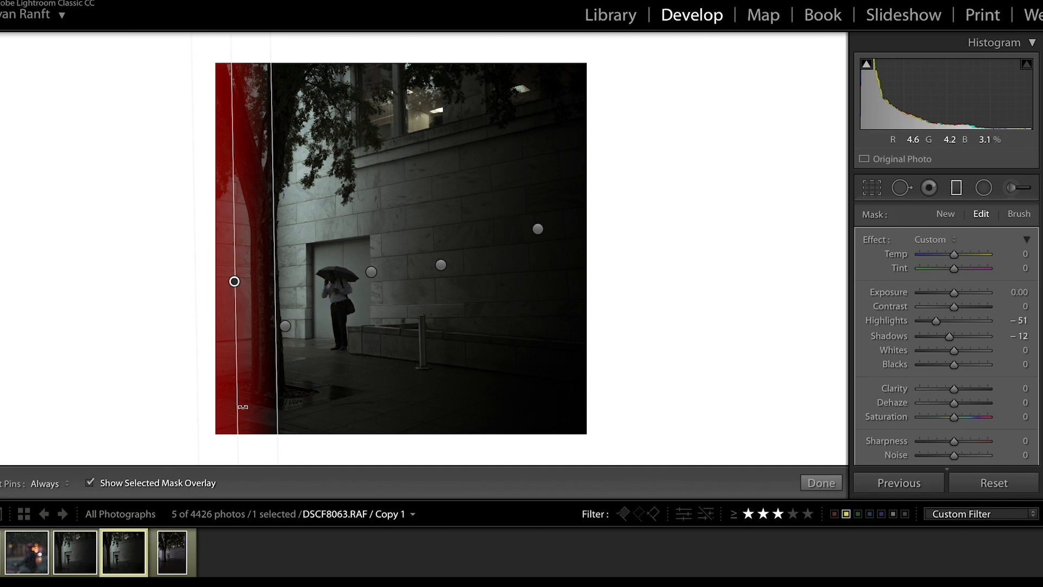
{"action": "left_click", "coordinate": [833, 481]}
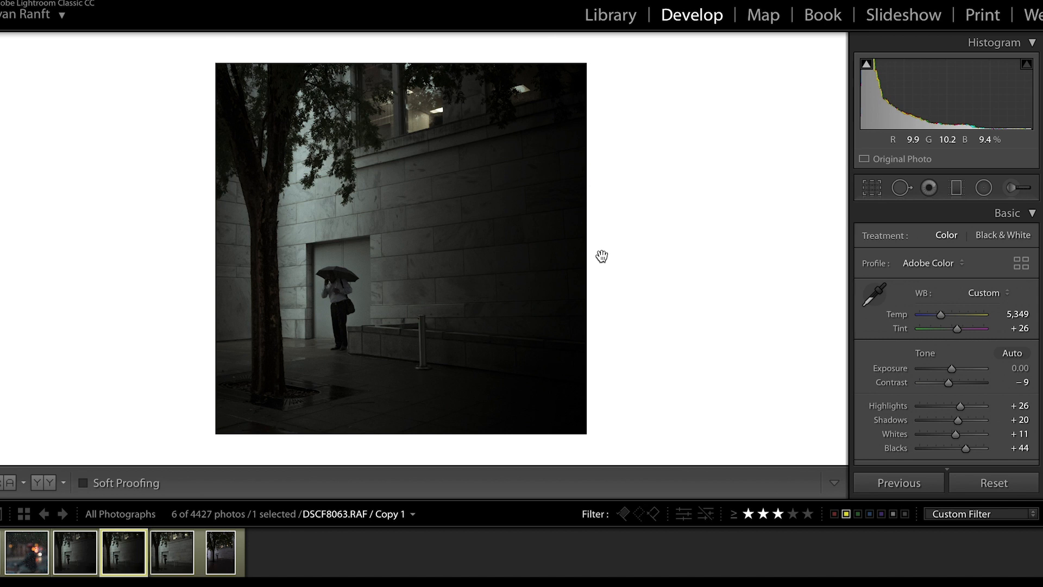
{"action": "left_click", "coordinate": [171, 553]}
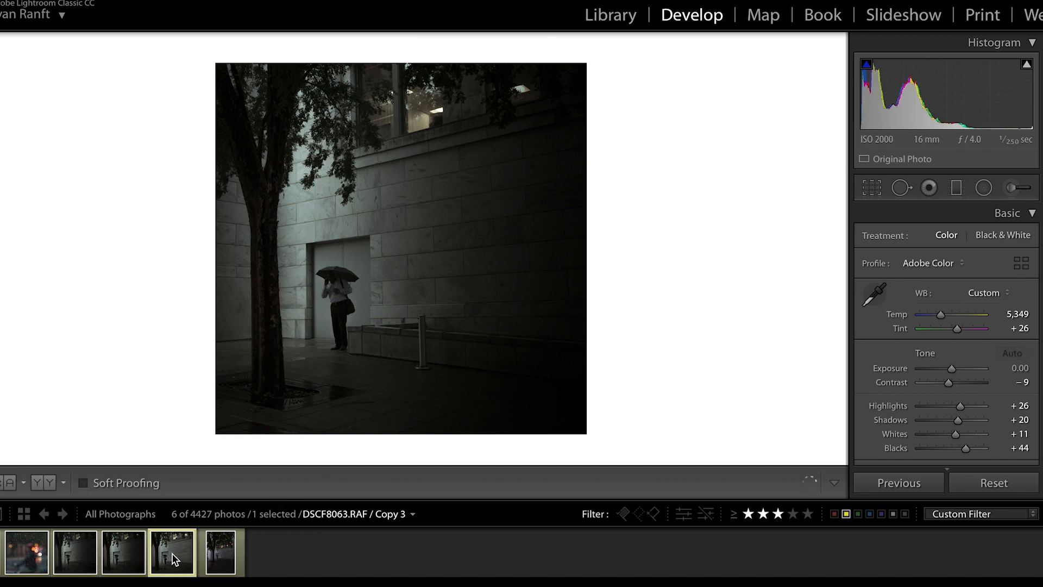
{"action": "left_click", "coordinate": [119, 552]}
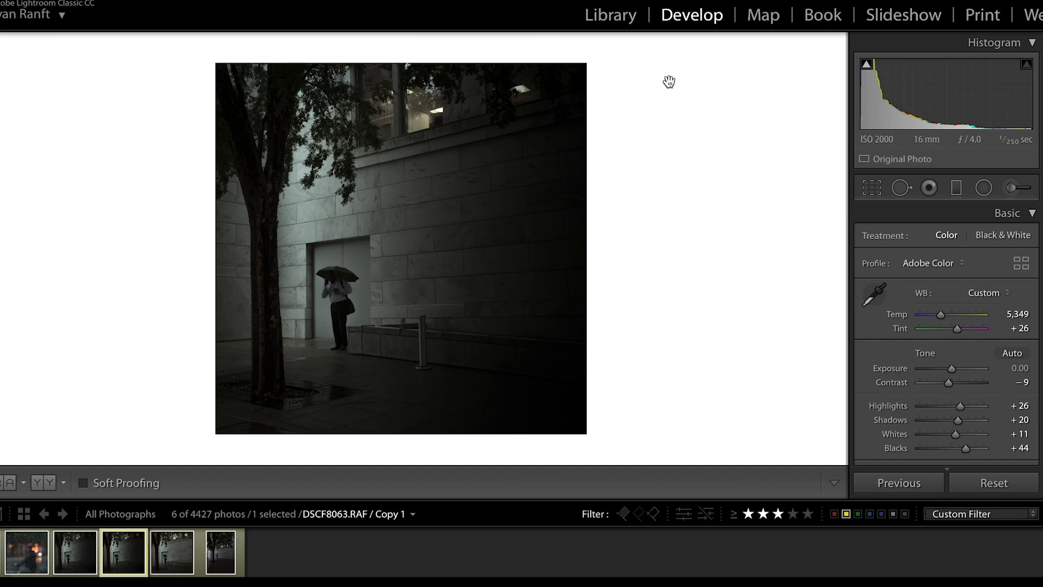
Heal away the bright light patch behind the leaves near the photo's upper-right corner and check the whole photo.
{"action": "left_click", "coordinate": [529, 87]}
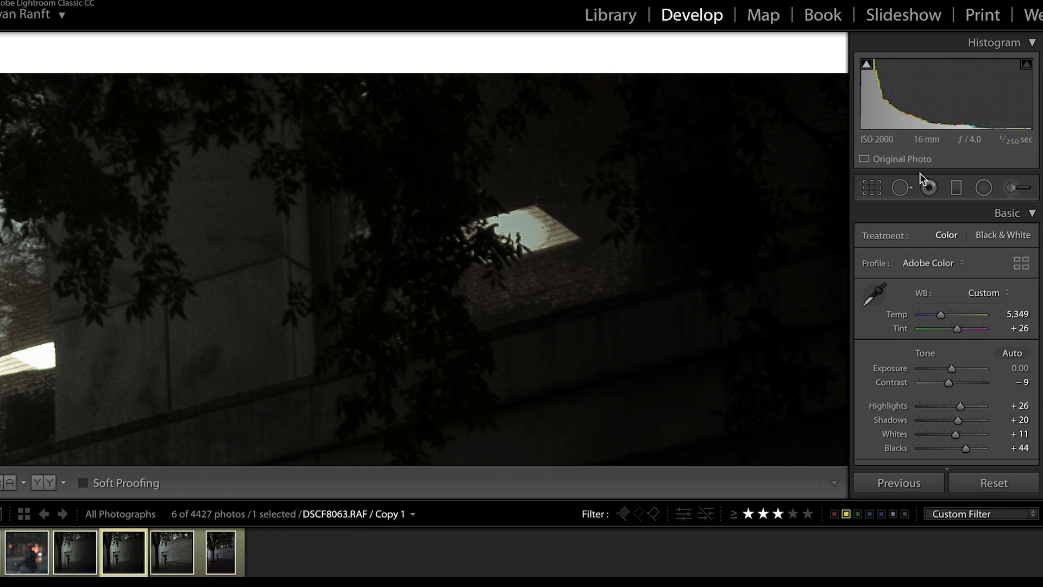
{"action": "left_click", "coordinate": [907, 189]}
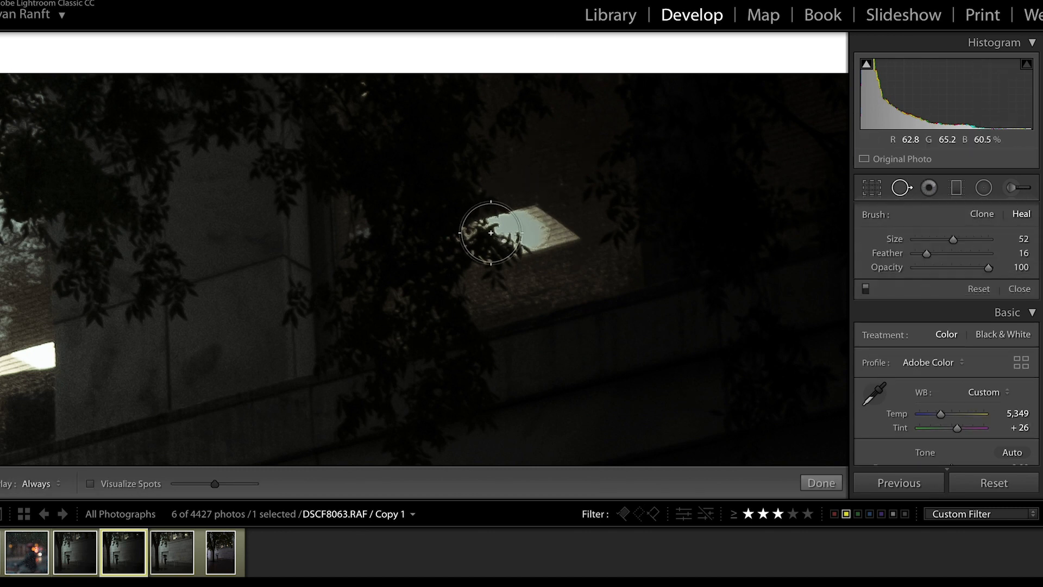
{"action": "mouse_move", "coordinate": [472, 237]}
{"action": "left_mouse_down"}
{"action": "mouse_move", "coordinate": [554, 236]}
{"action": "mouse_move", "coordinate": [509, 228]}
{"action": "left_mouse_up"}
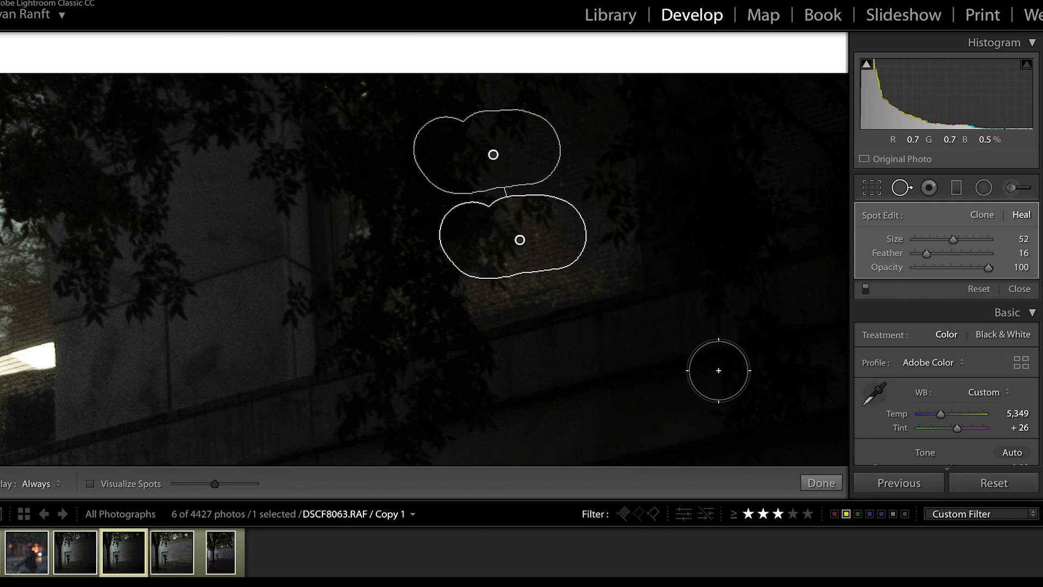
{"action": "left_click", "coordinate": [821, 483]}
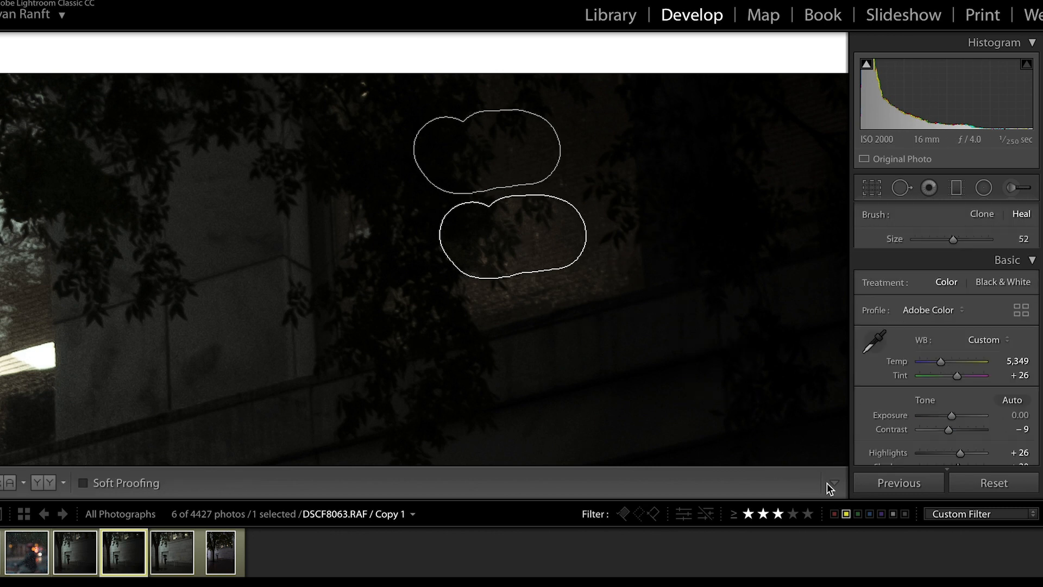
{"action": "left_click", "coordinate": [743, 224]}
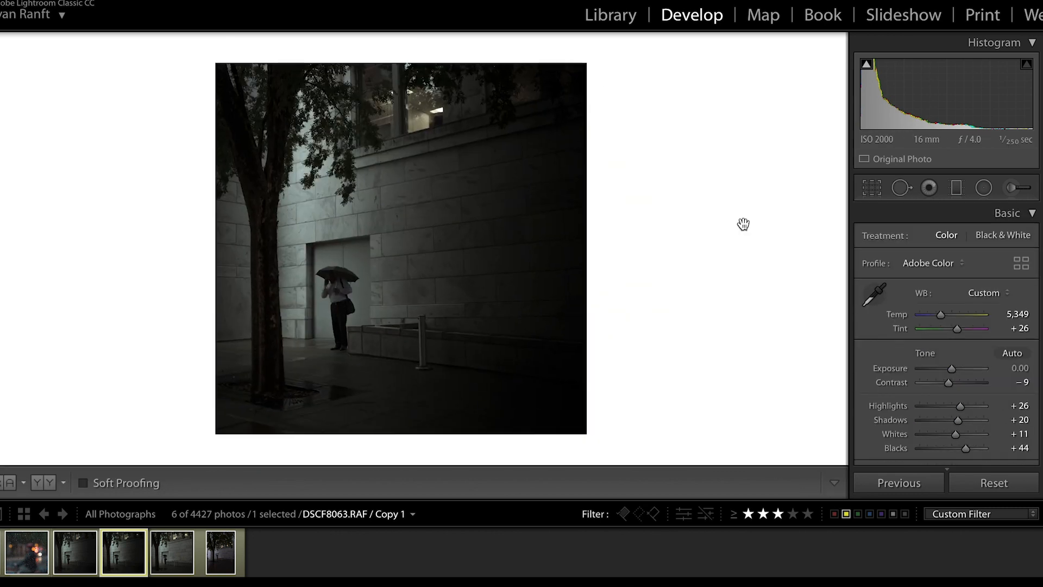